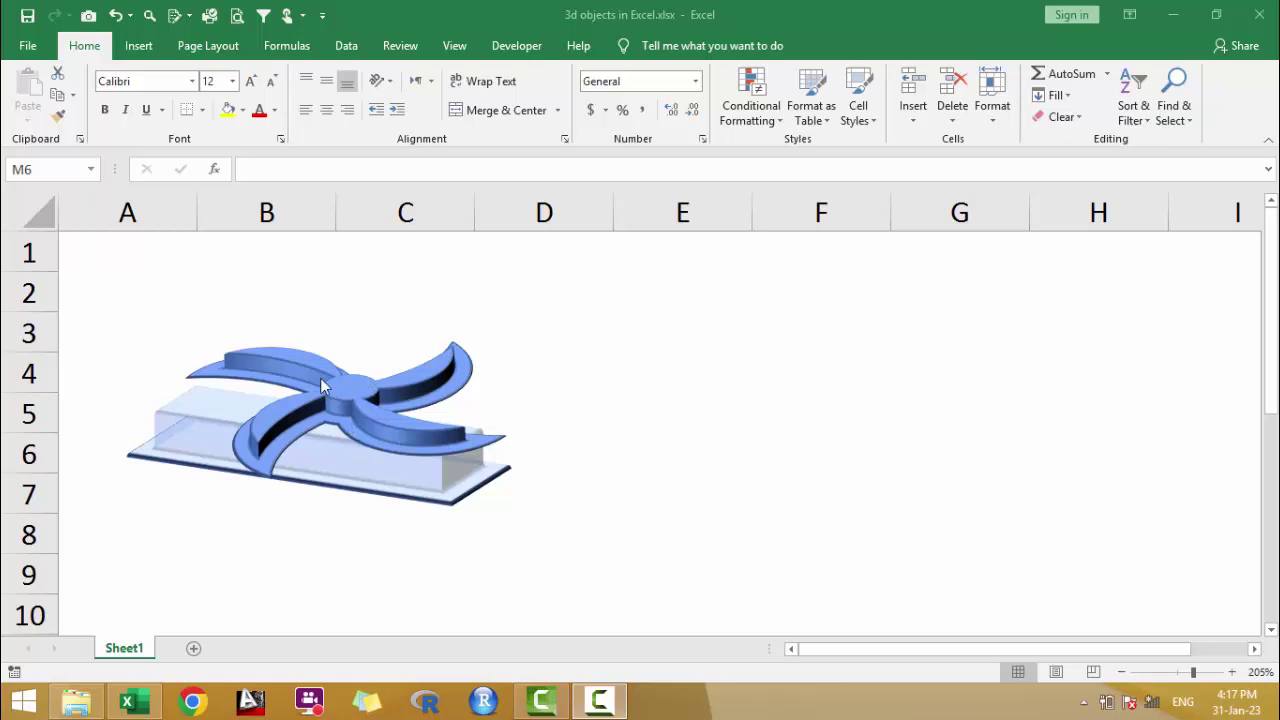
Step: Draw a small blue Flowchart Connector circle beside the reference fan
{"action": "left_click", "coordinate": [691, 386]}
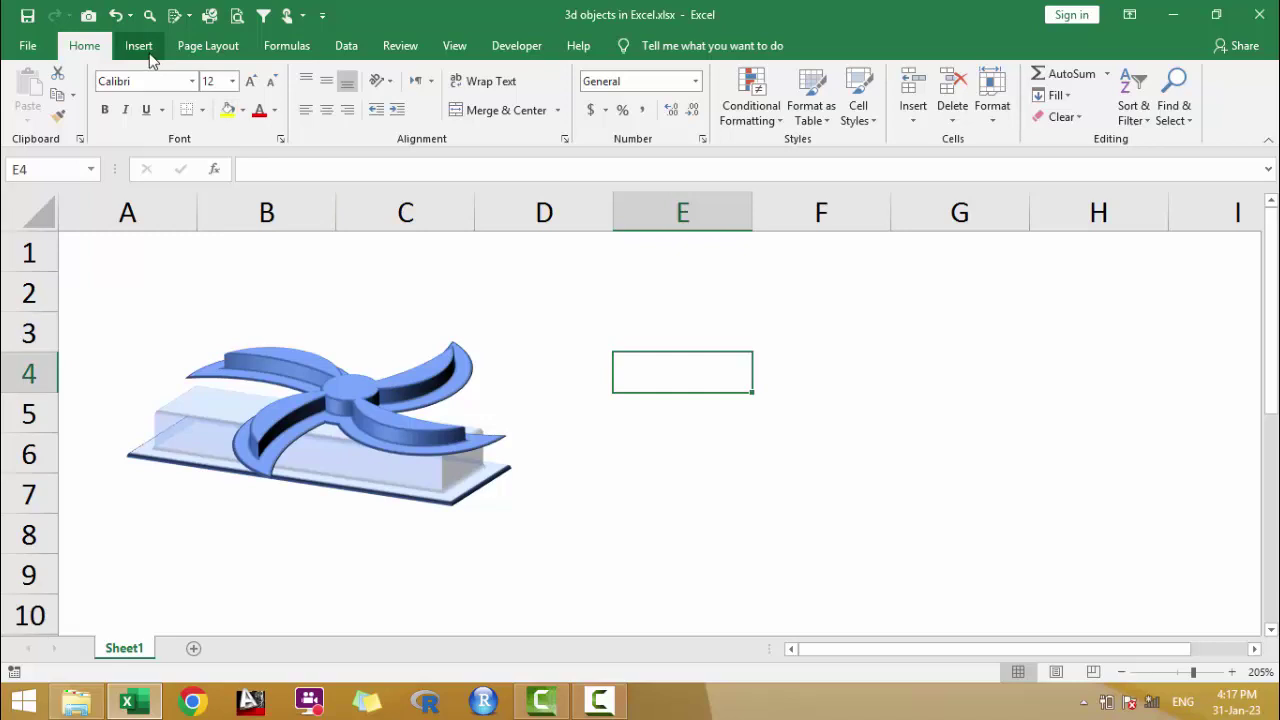
{"action": "left_click", "coordinate": [140, 47]}
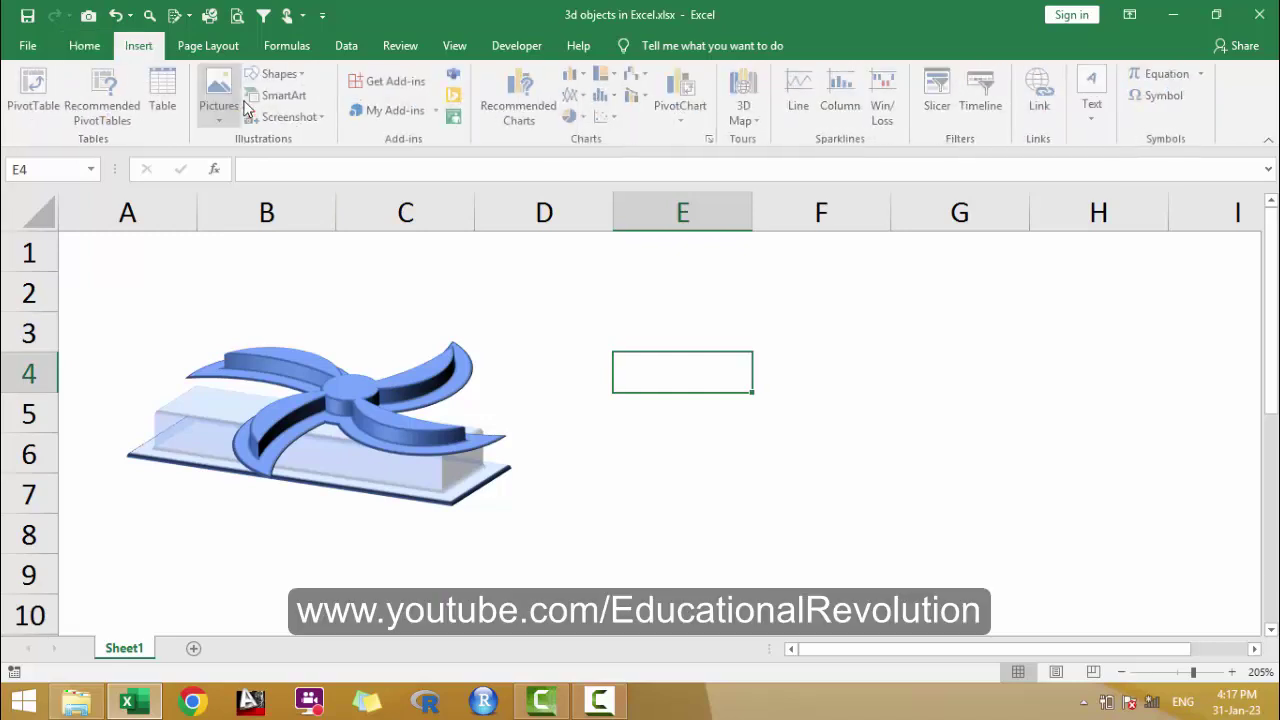
{"action": "left_click", "coordinate": [306, 80]}
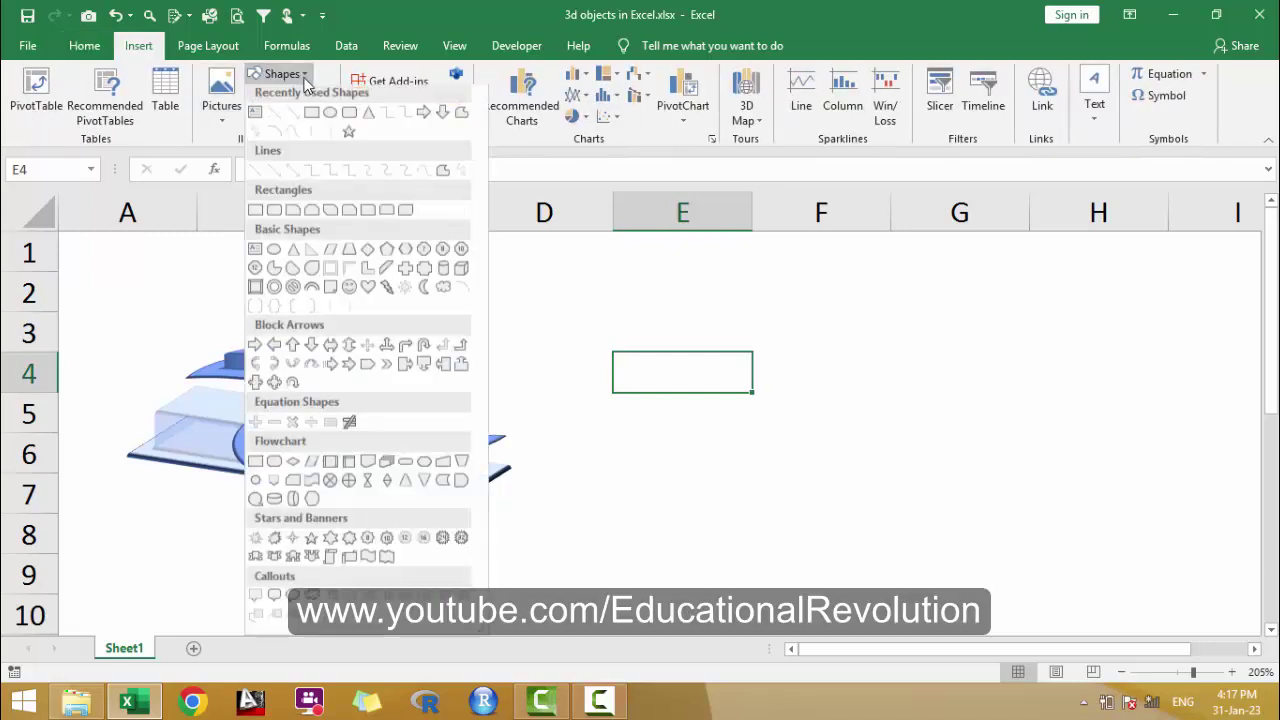
{"action": "left_click", "coordinate": [256, 487]}
{"action": "left_click_drag", "start_coordinate": [750, 388], "coordinate": [843, 480]}
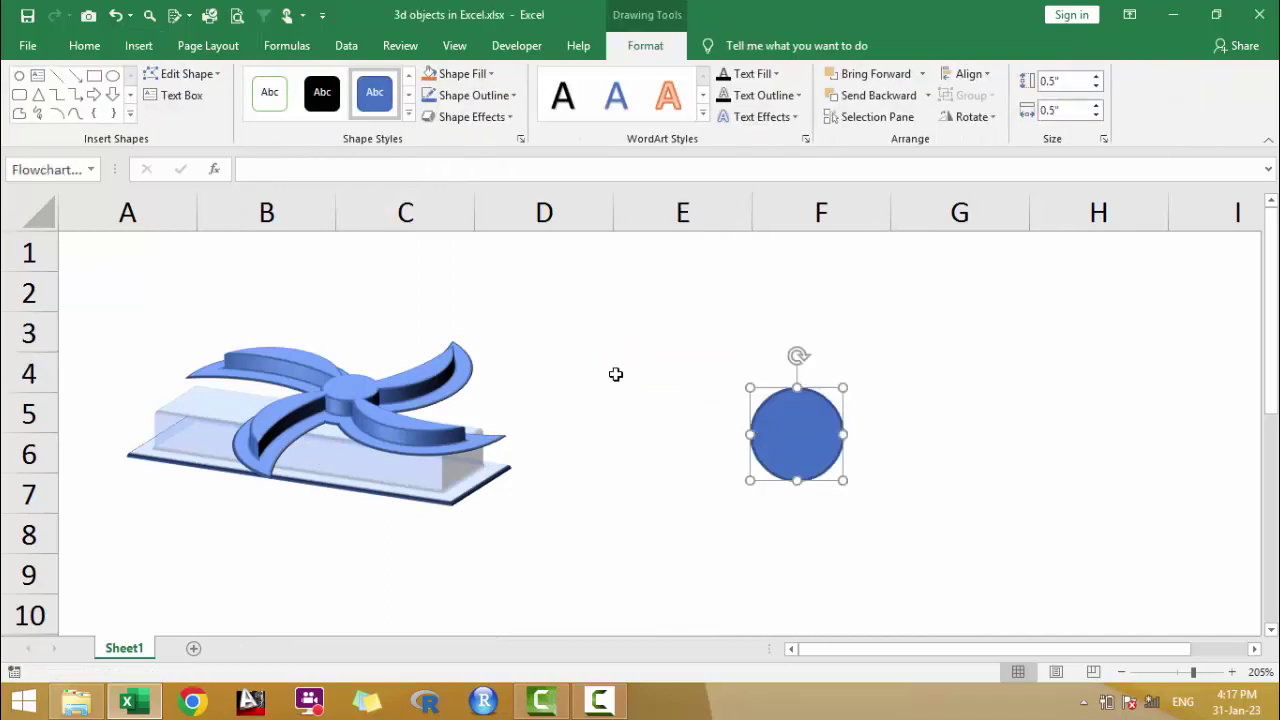
Step: Draw a tall Moon crescent, thicken it with its yellow handle, and move it higher
{"action": "left_click", "coordinate": [138, 47]}
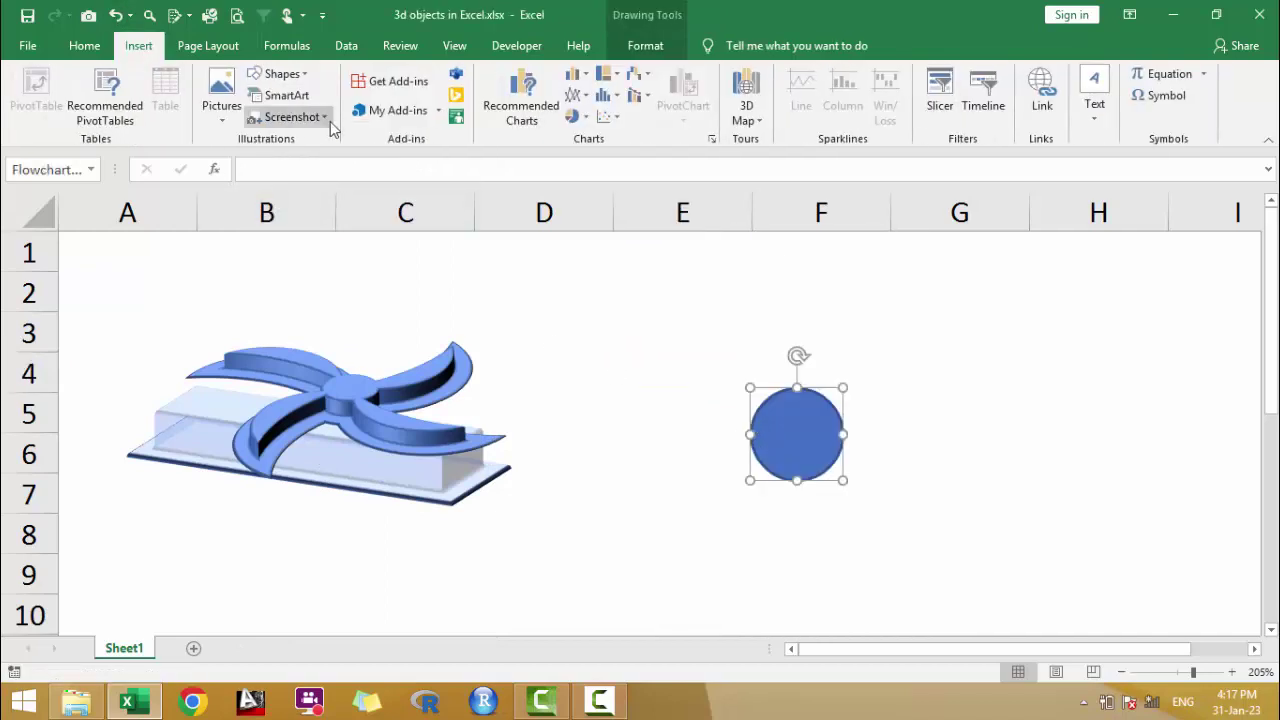
{"action": "left_click", "coordinate": [282, 74]}
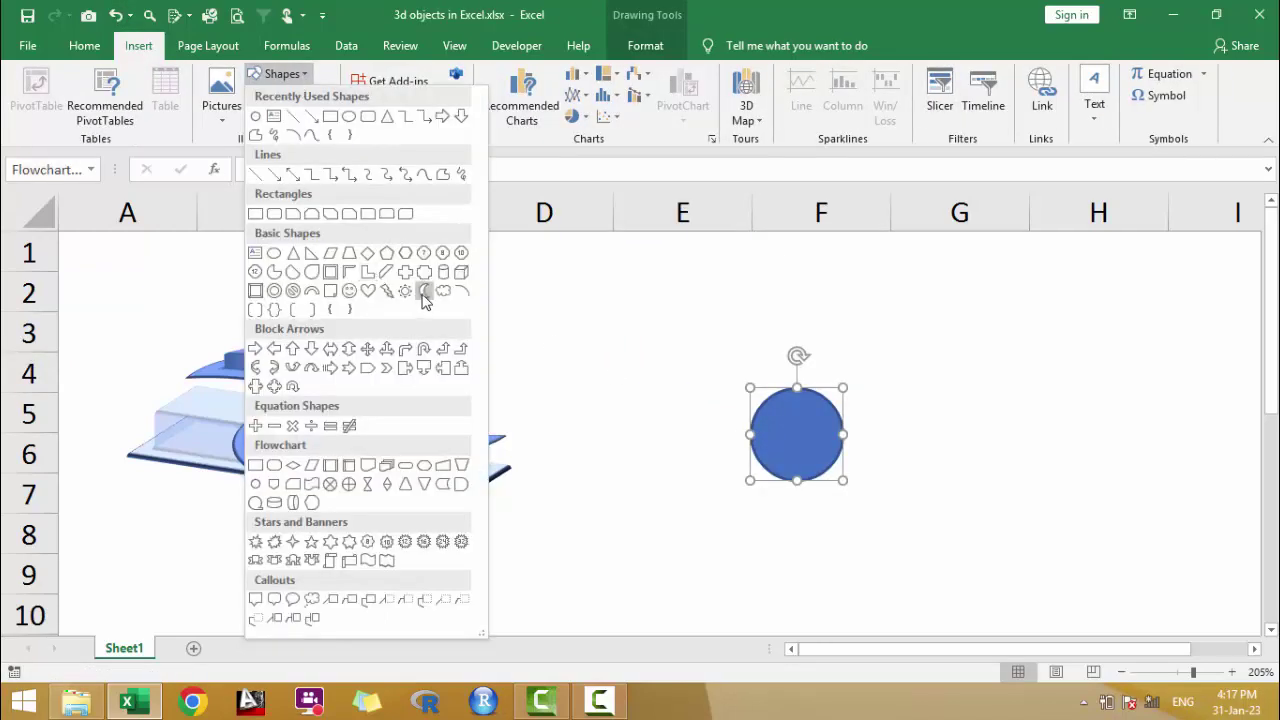
{"action": "left_click", "coordinate": [424, 298]}
{"action": "left_click_drag", "start_coordinate": [663, 306], "coordinate": [757, 491]}
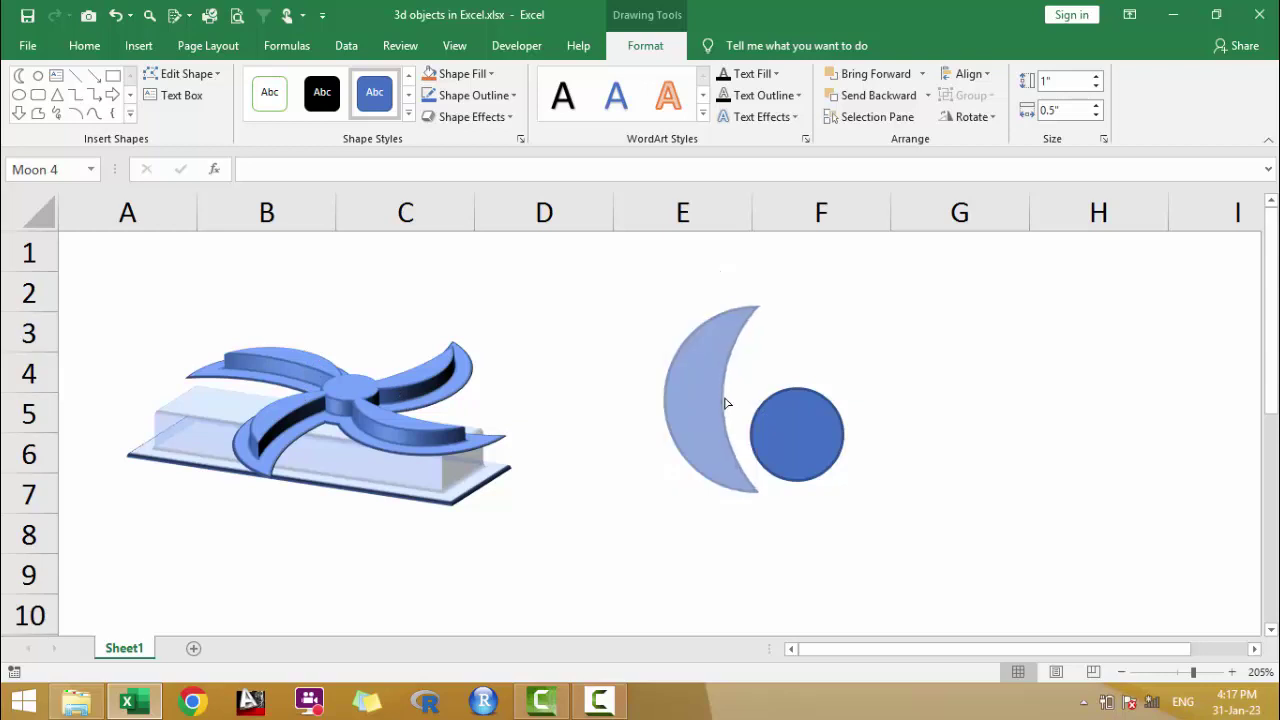
{"action": "left_click_drag", "start_coordinate": [716, 400], "coordinate": [729, 400]}
{"action": "left_click_drag", "start_coordinate": [697, 458], "coordinate": [667, 415]}
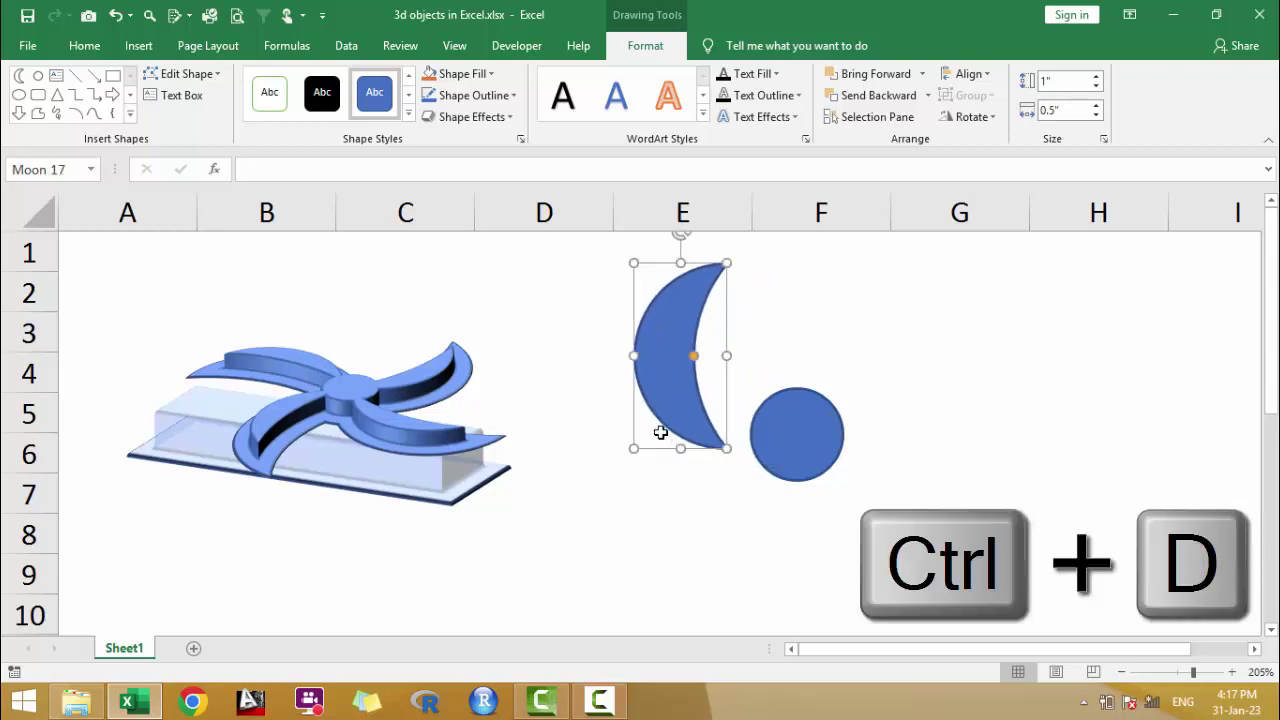
Step: Duplicate the crescent with Ctrl+D and spread the copies out around the circle
{"action": "key", "text": "ctrl+d"}
{"action": "key", "text": "ctrl+d"}
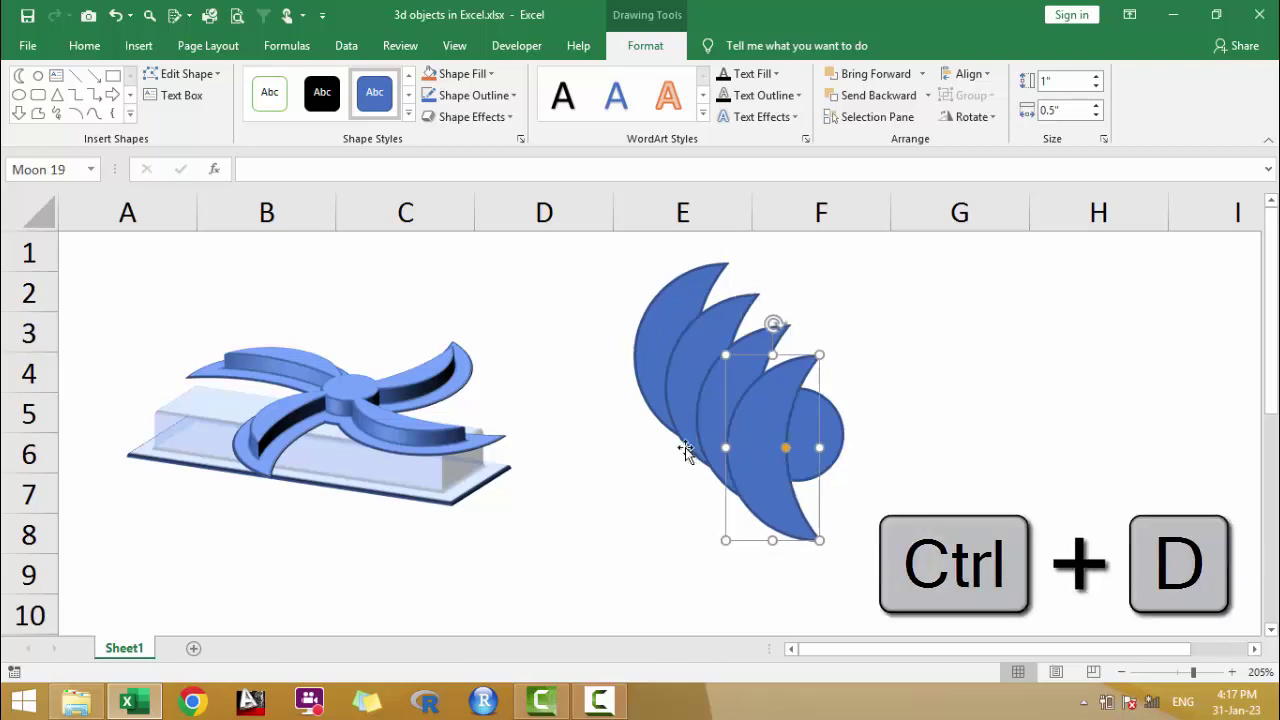
{"action": "left_click_drag", "start_coordinate": [766, 443], "coordinate": [965, 393]}
{"action": "left_click_drag", "start_coordinate": [734, 423], "coordinate": [822, 415]}
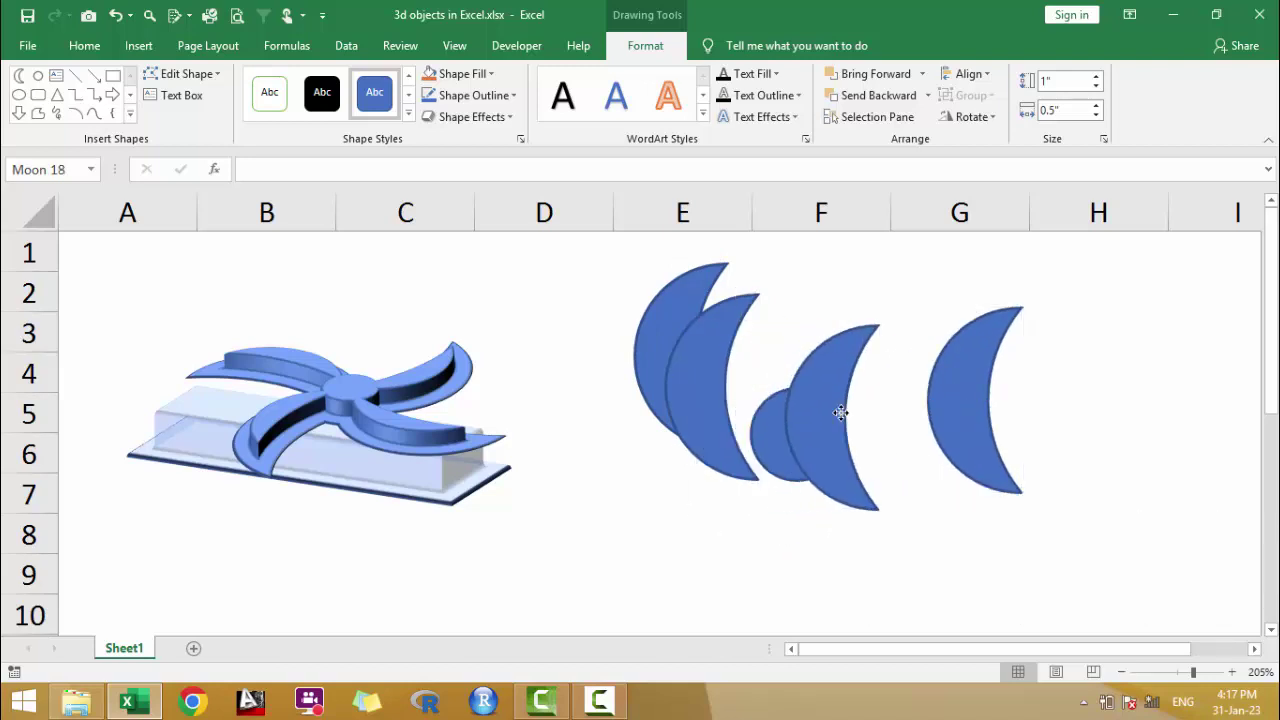
{"action": "left_click_drag", "start_coordinate": [702, 404], "coordinate": [608, 514]}
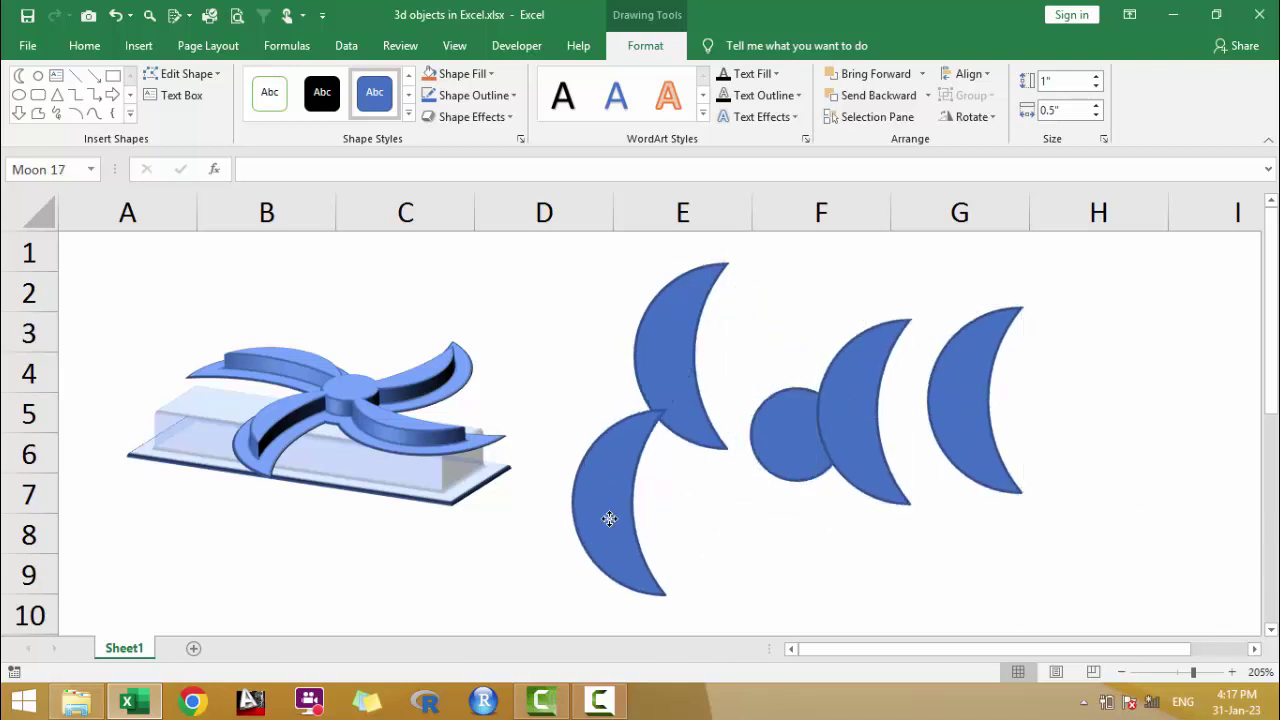
{"action": "left_click_drag", "start_coordinate": [669, 396], "coordinate": [761, 400]}
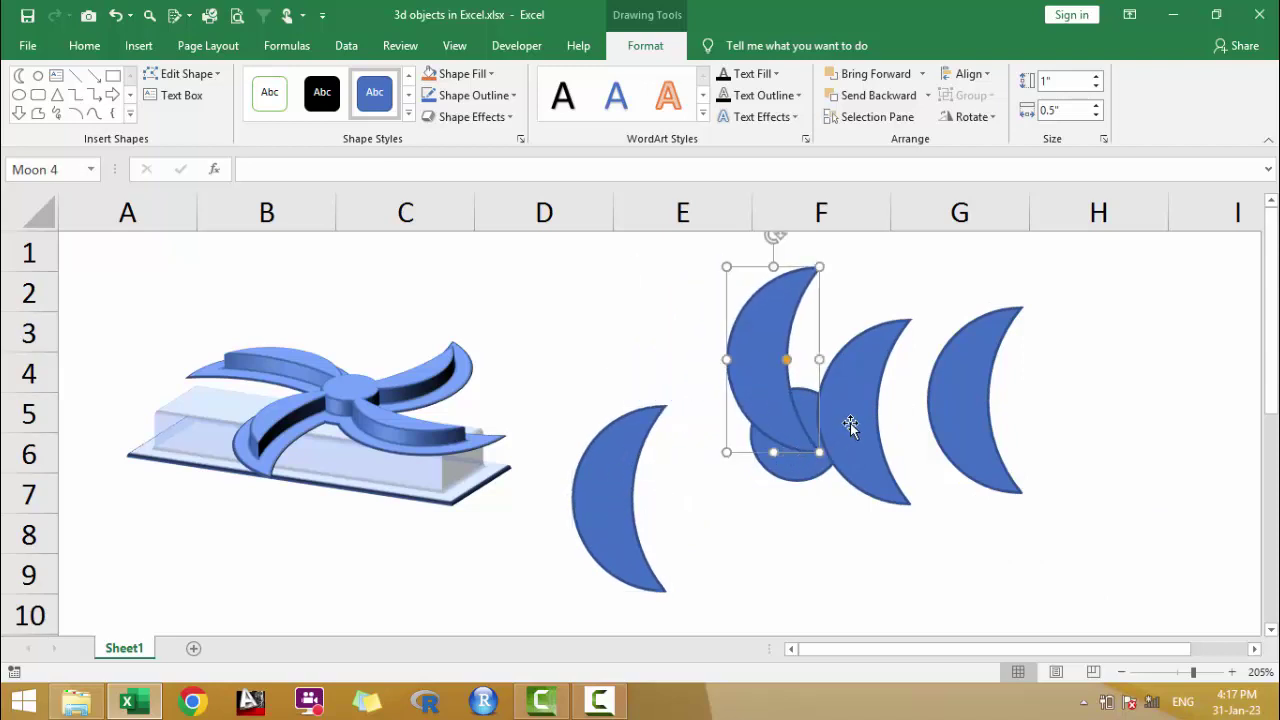
{"action": "left_click_drag", "start_coordinate": [849, 429], "coordinate": [829, 401]}
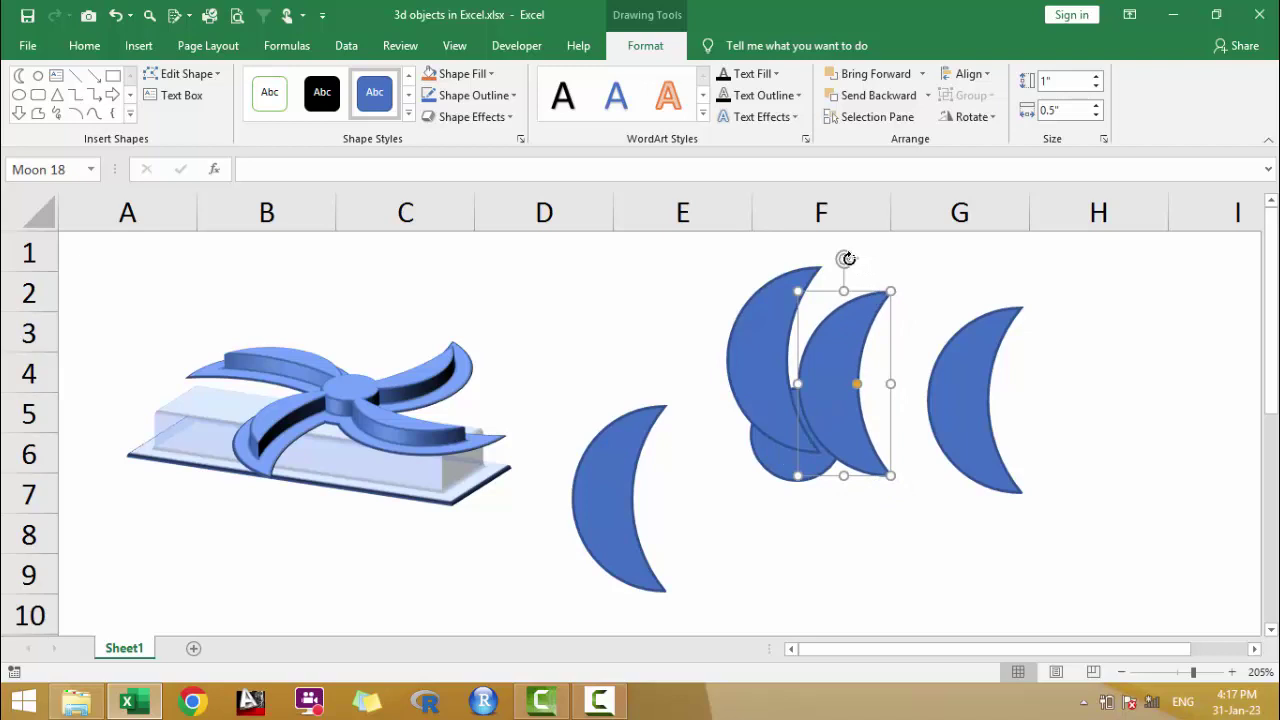
Step: Rotate two crescents into blades on the circle, one turned 90° and one pointing downward
{"action": "left_click_drag", "start_coordinate": [847, 258], "coordinate": [962, 345]}
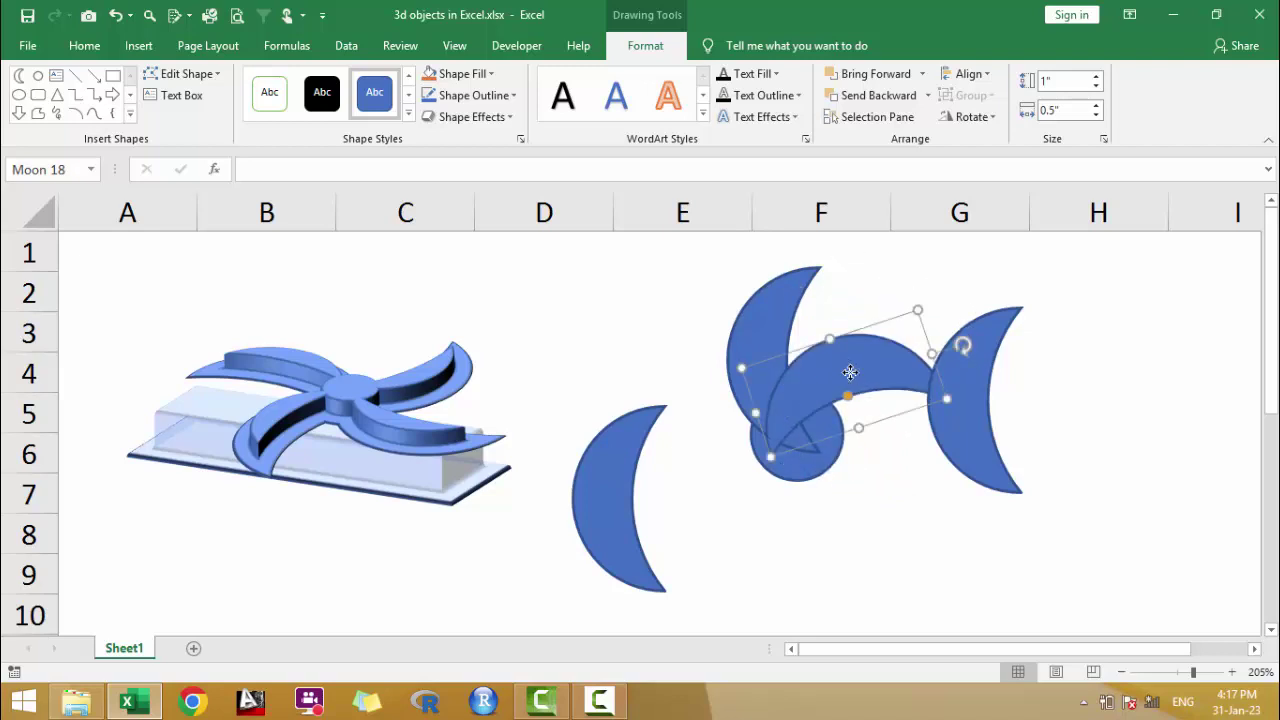
{"action": "left_click_drag", "start_coordinate": [850, 372], "coordinate": [870, 392]}
{"action": "left_click", "coordinate": [1003, 332]}
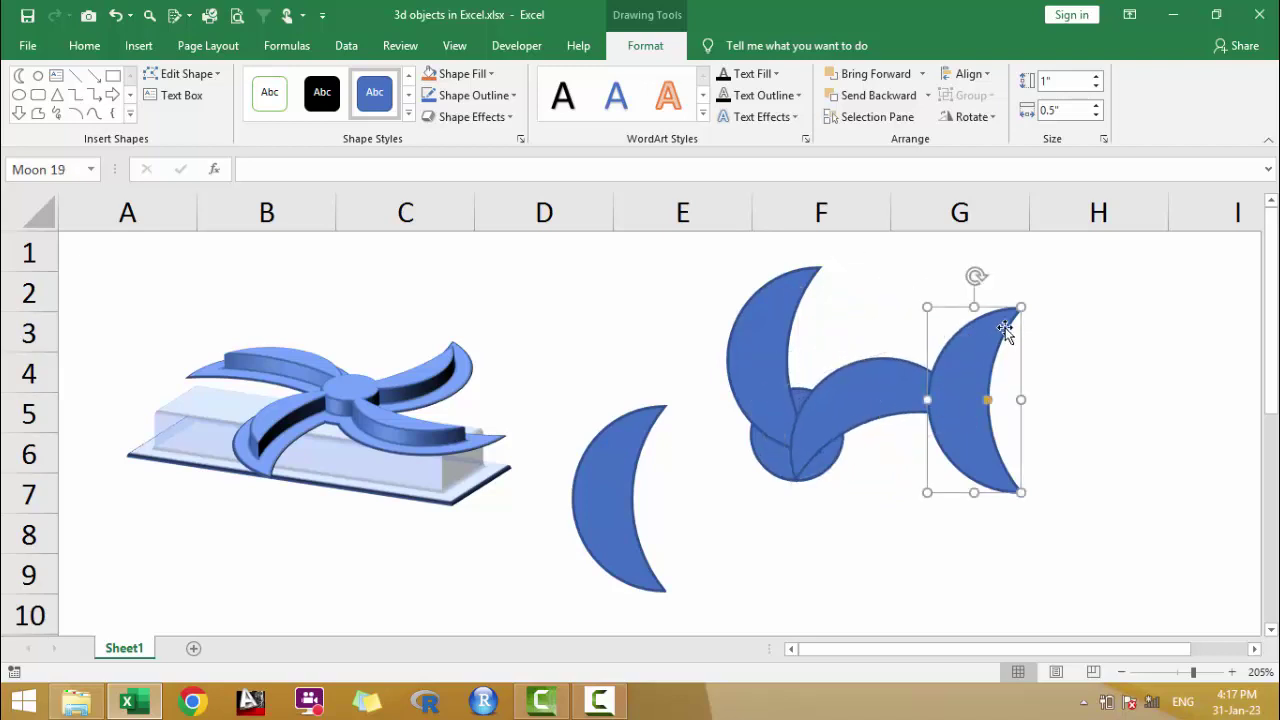
{"action": "mouse_move", "coordinate": [976, 276]}
{"action": "left_mouse_down"}
{"action": "mouse_move", "coordinate": [1036, 518]}
{"action": "mouse_move", "coordinate": [1014, 480]}
{"action": "mouse_move", "coordinate": [844, 496]}
{"action": "left_mouse_up"}
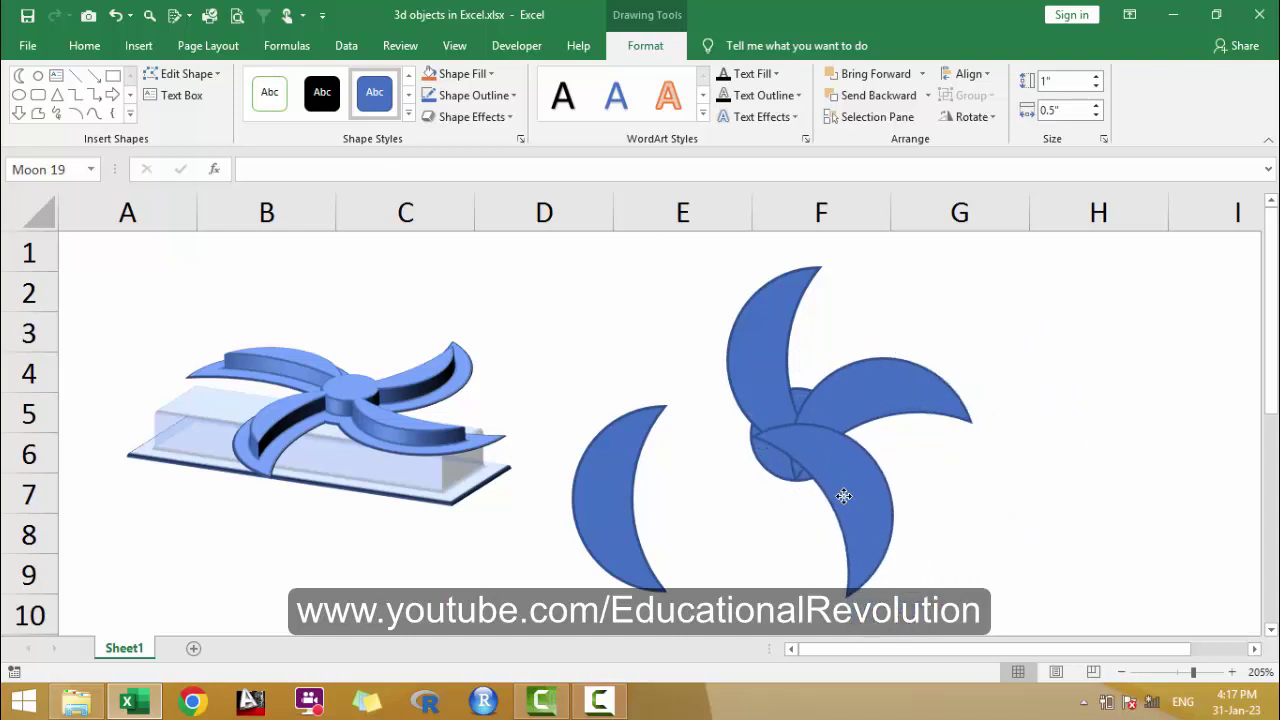
{"action": "left_click", "coordinate": [613, 474]}
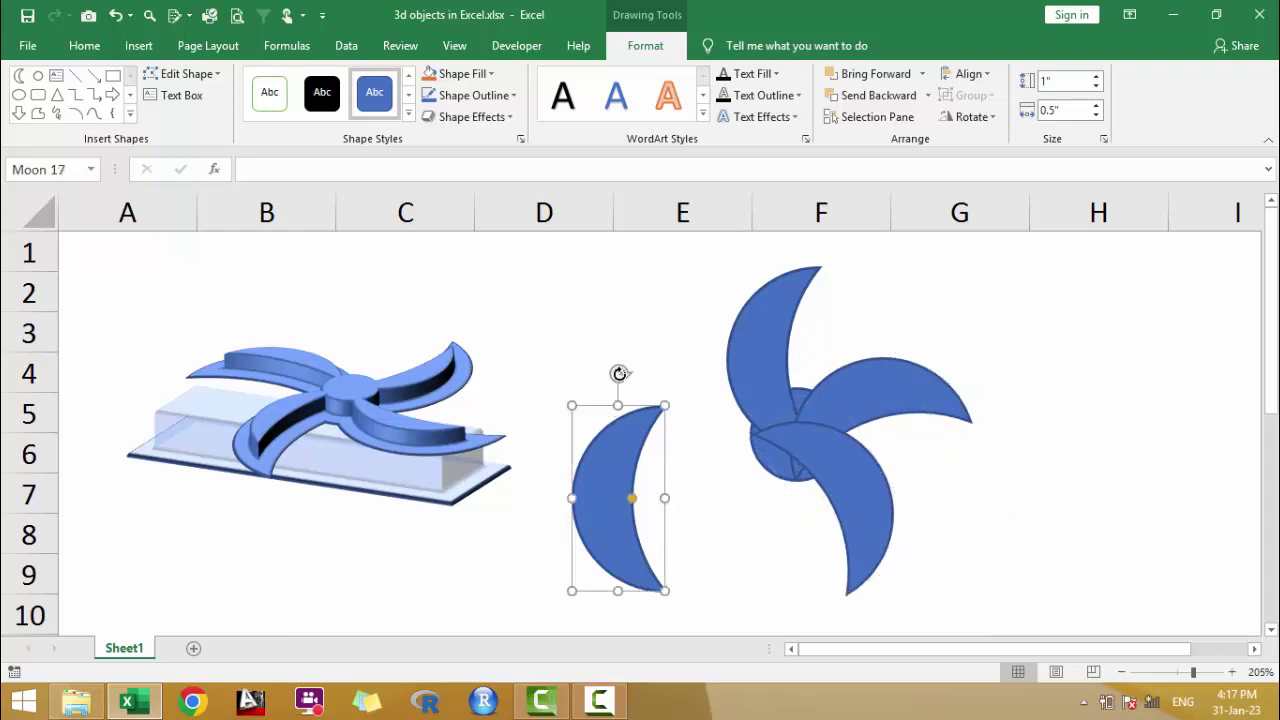
Step: Rotate the spare crescent into the fourth blade at the lower left
{"action": "left_click_drag", "start_coordinate": [619, 373], "coordinate": [717, 457]}
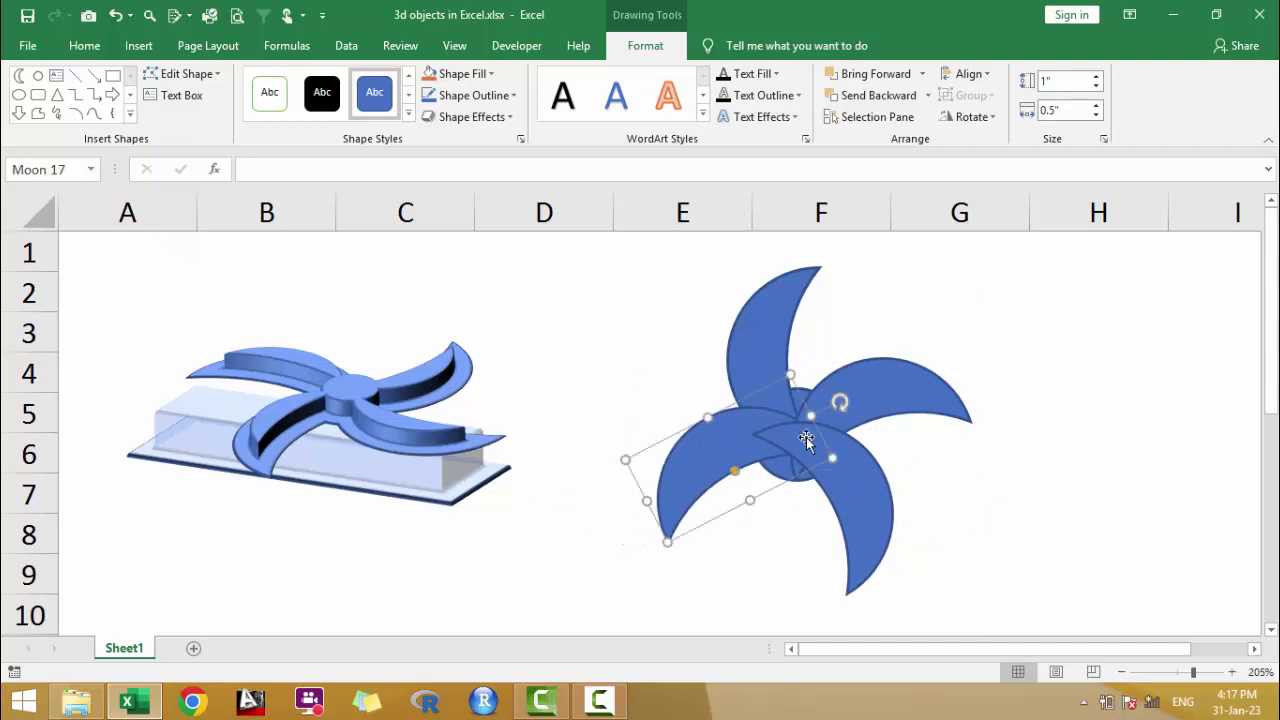
{"action": "left_click_drag", "start_coordinate": [835, 401], "coordinate": [630, 535]}
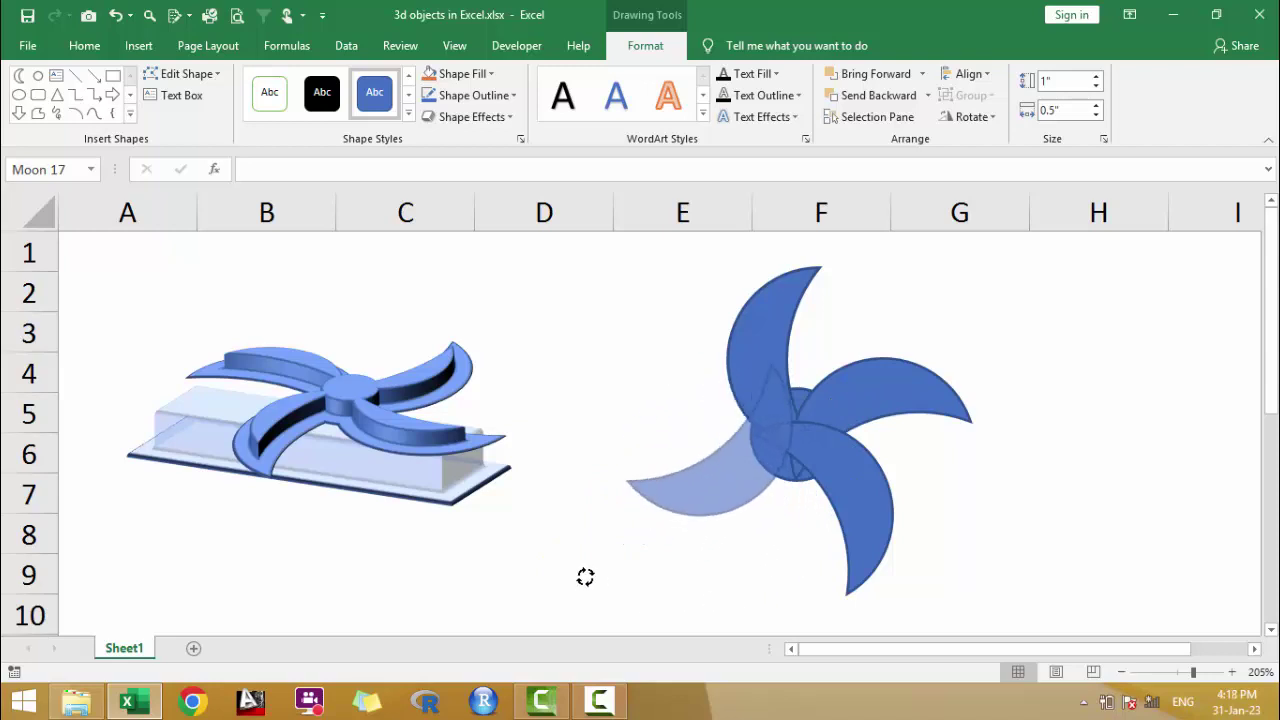
{"action": "left_click_drag", "start_coordinate": [699, 495], "coordinate": [715, 527]}
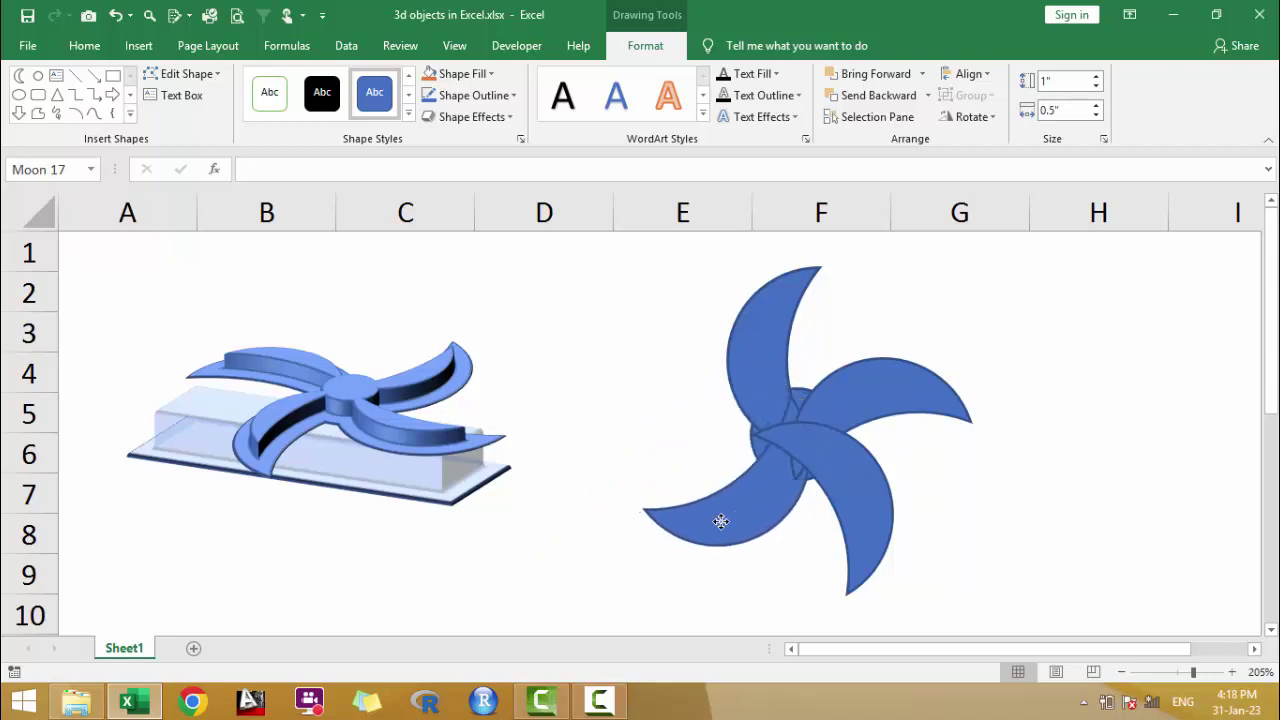
Step: Send the right, top and lower-right blades behind the centre hub
{"action": "left_click", "coordinate": [860, 398], "text": "shift"}
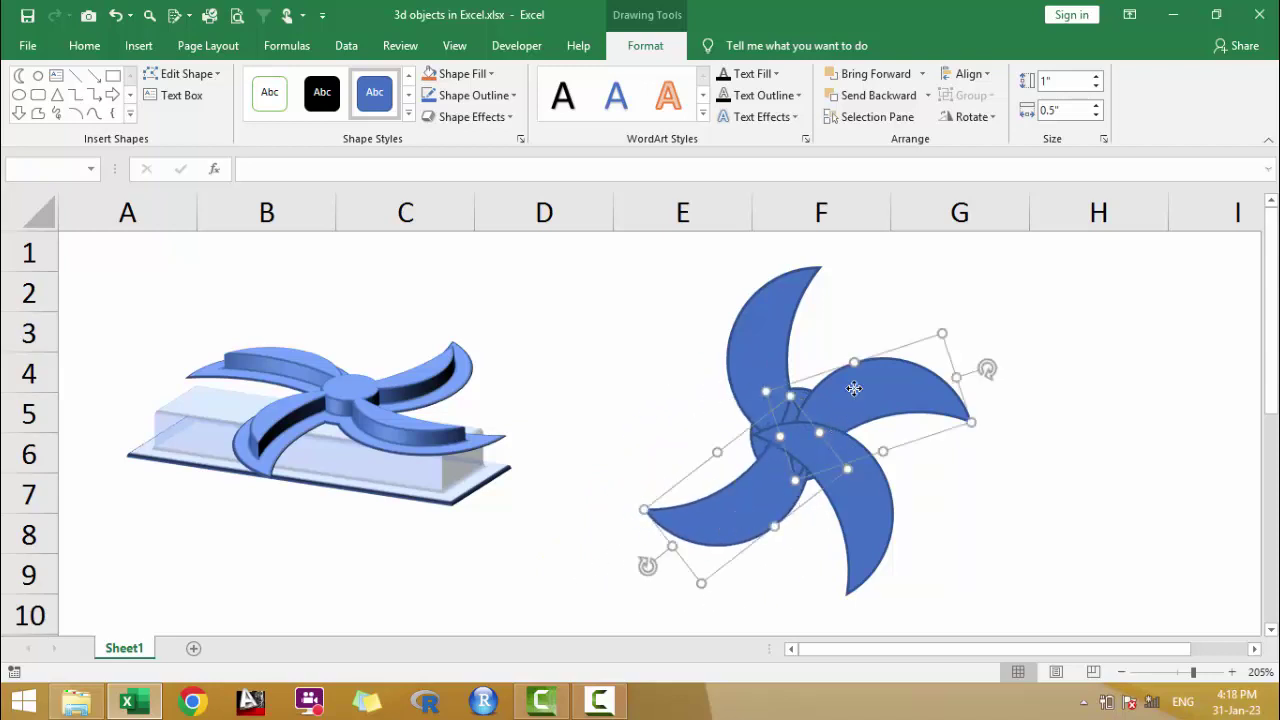
{"action": "left_click", "coordinate": [789, 352], "text": "shift"}
{"action": "left_click", "coordinate": [847, 475], "text": "shift"}
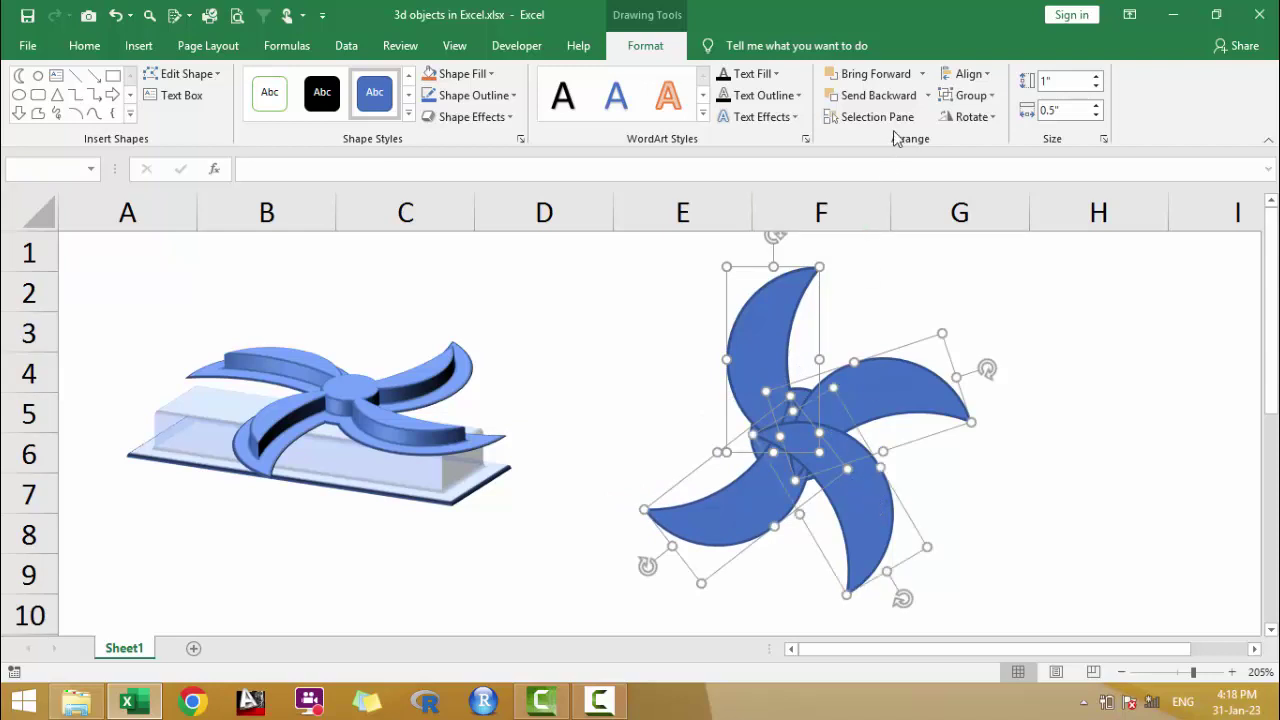
{"action": "left_click", "coordinate": [927, 95]}
{"action": "left_click", "coordinate": [914, 140]}
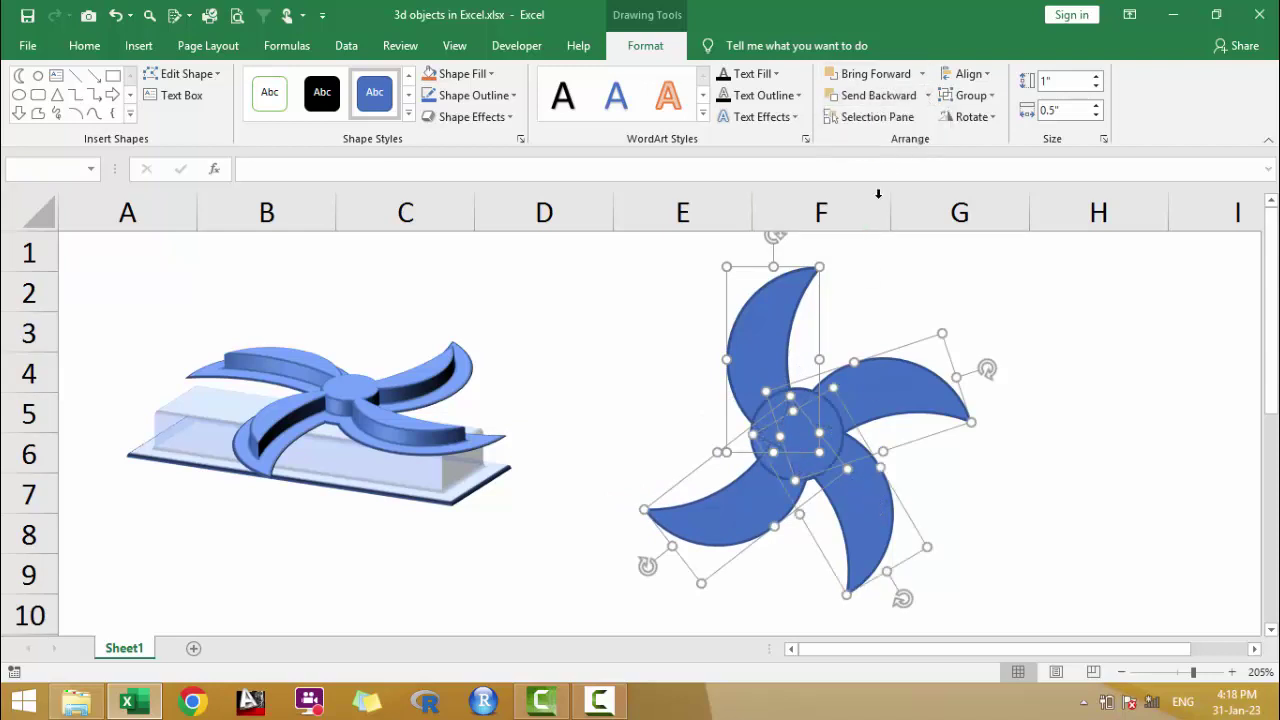
{"action": "left_click", "coordinate": [1047, 421]}
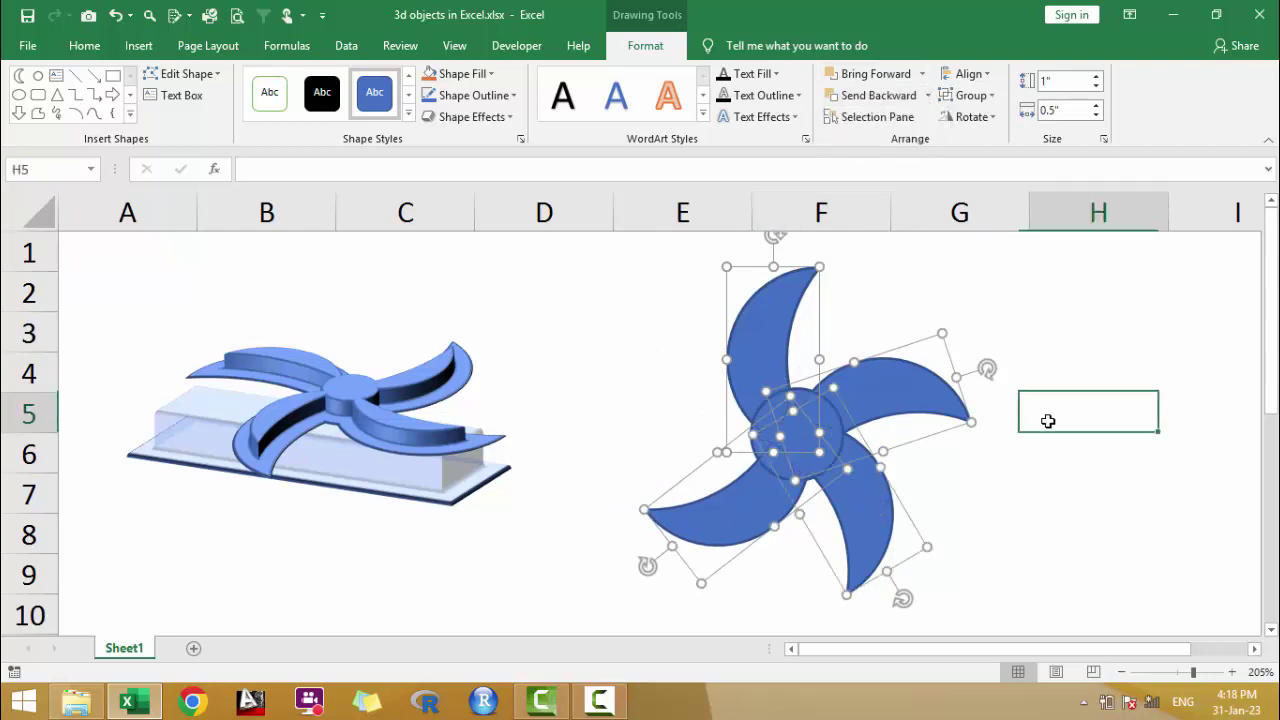
Step: Nudge the lower-left blade up and left toward the hub with the arrow keys
{"action": "left_click", "coordinate": [783, 424]}
{"action": "left_click", "coordinate": [770, 365]}
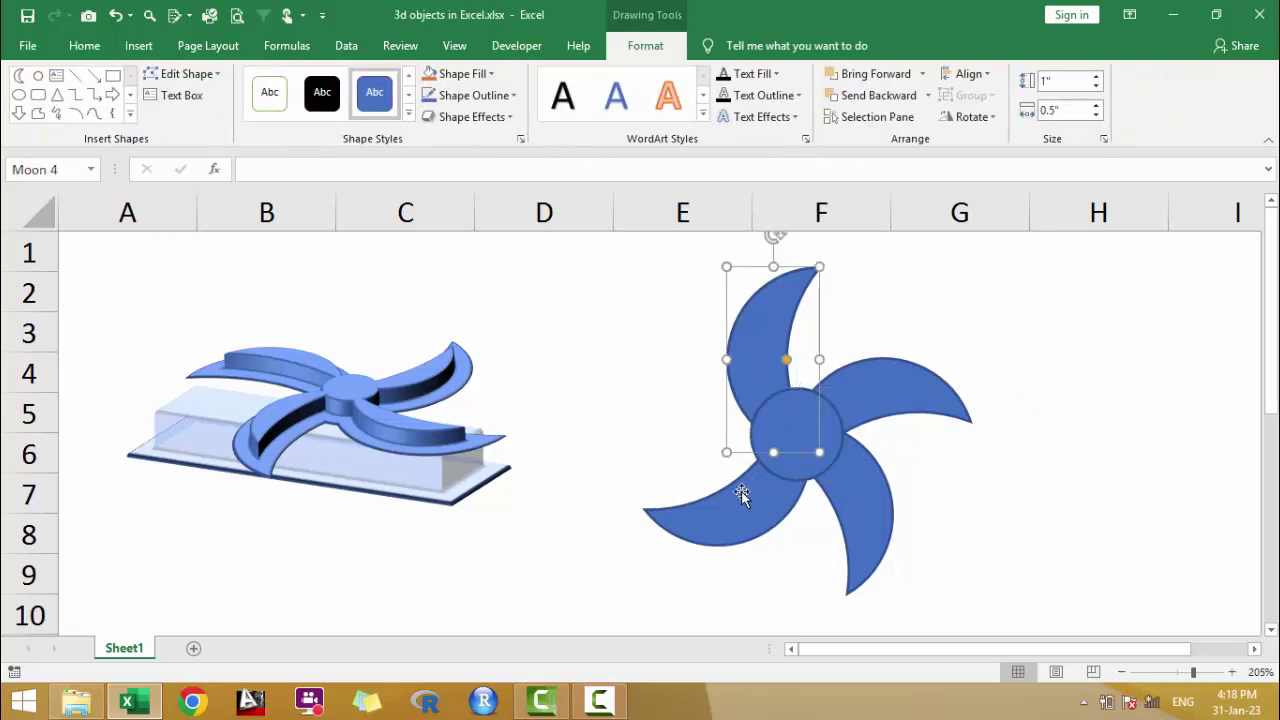
{"action": "left_click", "coordinate": [741, 495]}
{"action": "key", "text": "Left"}
{"action": "key", "text": "Left"}
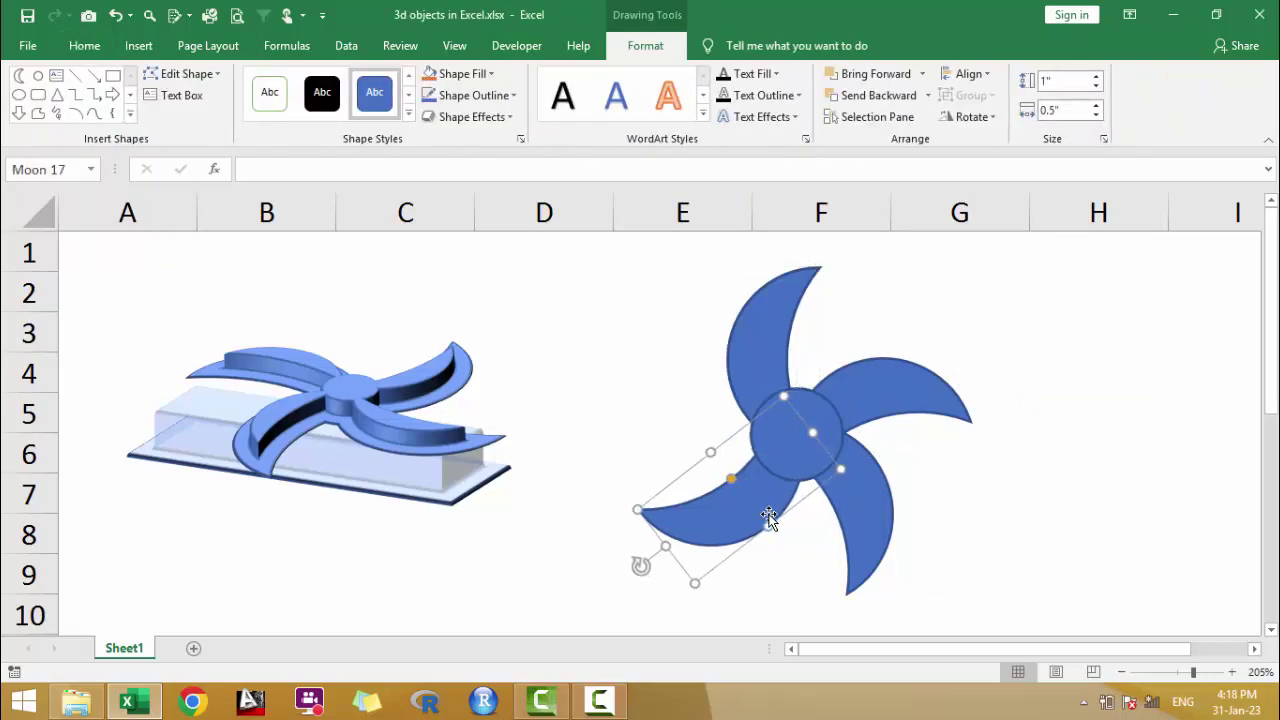
{"action": "key", "text": "Up"}
{"action": "key", "text": "Left"}
{"action": "key", "text": "Up"}
{"action": "key", "text": "Up"}
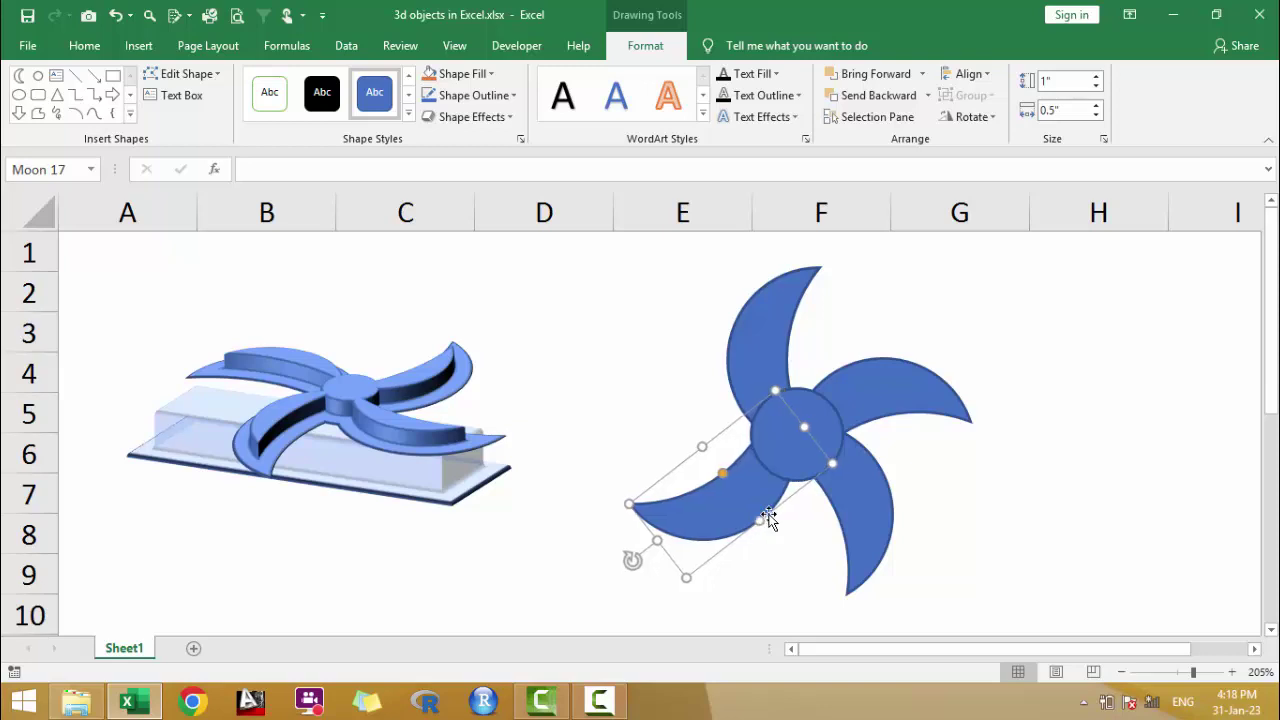
{"action": "key", "text": "Up"}
{"action": "key", "text": "Up"}
Step: Fine-tune the blade rotations so all four sit evenly around the hub
{"action": "left_click", "coordinate": [889, 371]}
{"action": "left_click", "coordinate": [751, 486]}
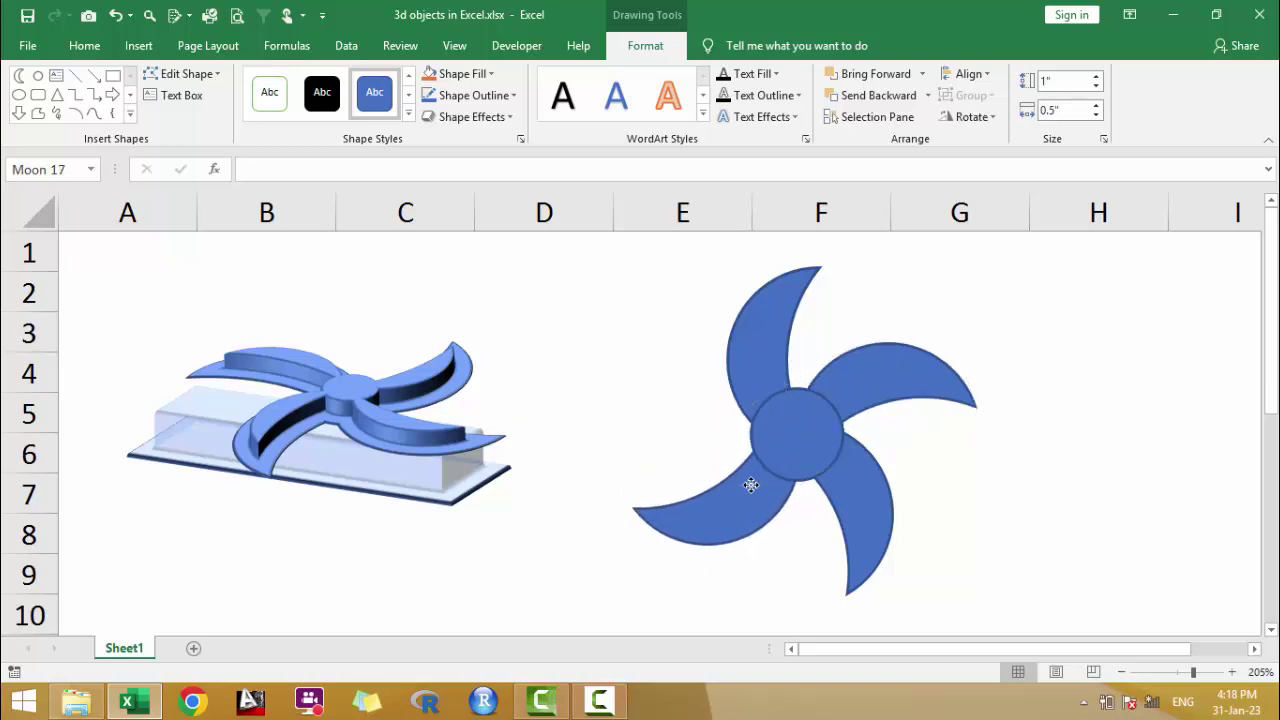
{"action": "left_click", "coordinate": [749, 380]}
{"action": "left_click_drag", "start_coordinate": [905, 590], "coordinate": [912, 600]}
{"action": "left_click", "coordinate": [900, 372]}
{"action": "left_click_drag", "start_coordinate": [991, 352], "coordinate": [985, 345]}
{"action": "left_click", "coordinate": [700, 505]}
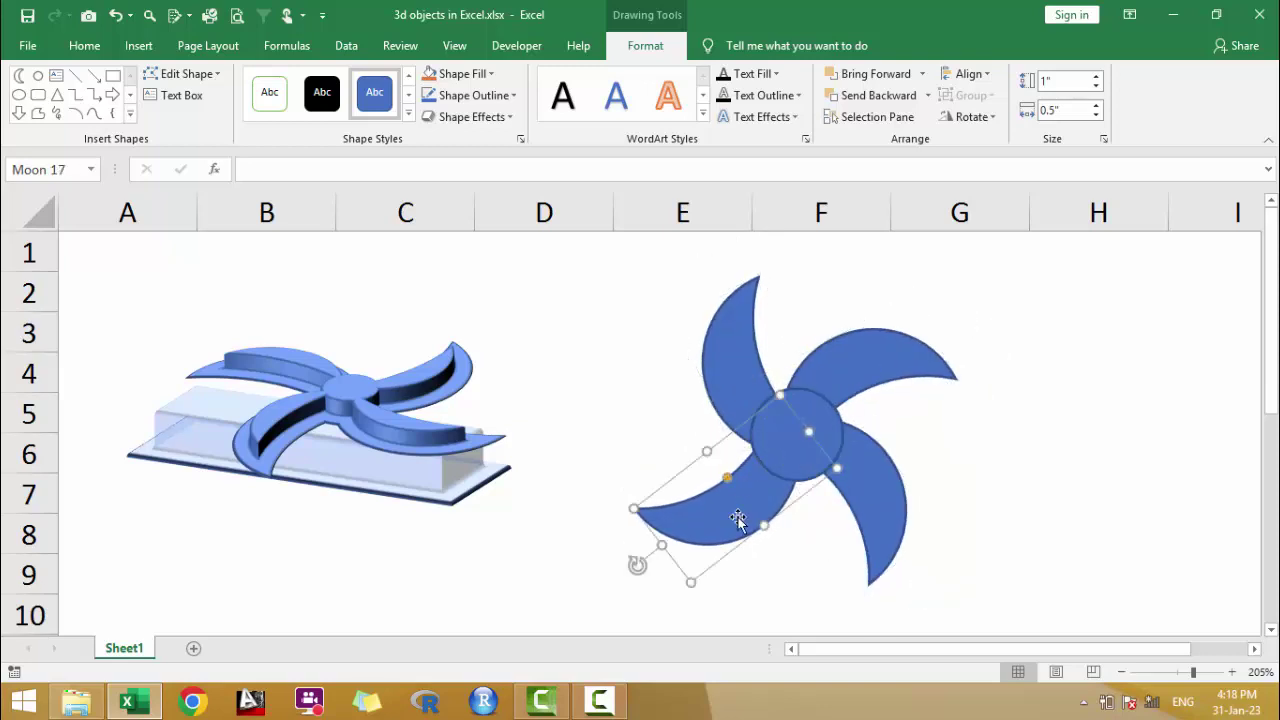
{"action": "left_click_drag", "start_coordinate": [634, 563], "coordinate": [645, 560]}
{"action": "left_click_drag", "start_coordinate": [966, 323], "coordinate": [960, 318]}
{"action": "left_click", "coordinate": [815, 450]}
{"action": "key", "text": "Escape"}
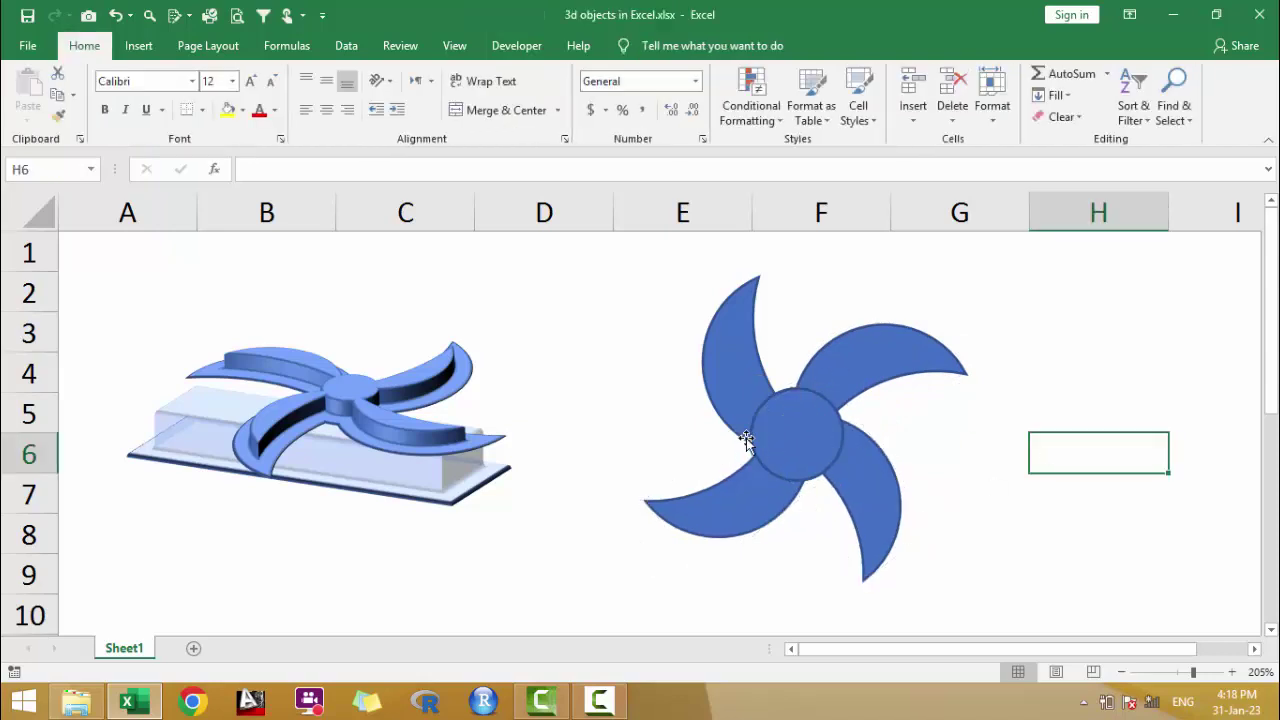
Step: Group the four blades and the centre circle into one object, Group 5
{"action": "left_click", "coordinate": [742, 380]}
{"action": "left_click", "coordinate": [853, 372], "text": "ctrl"}
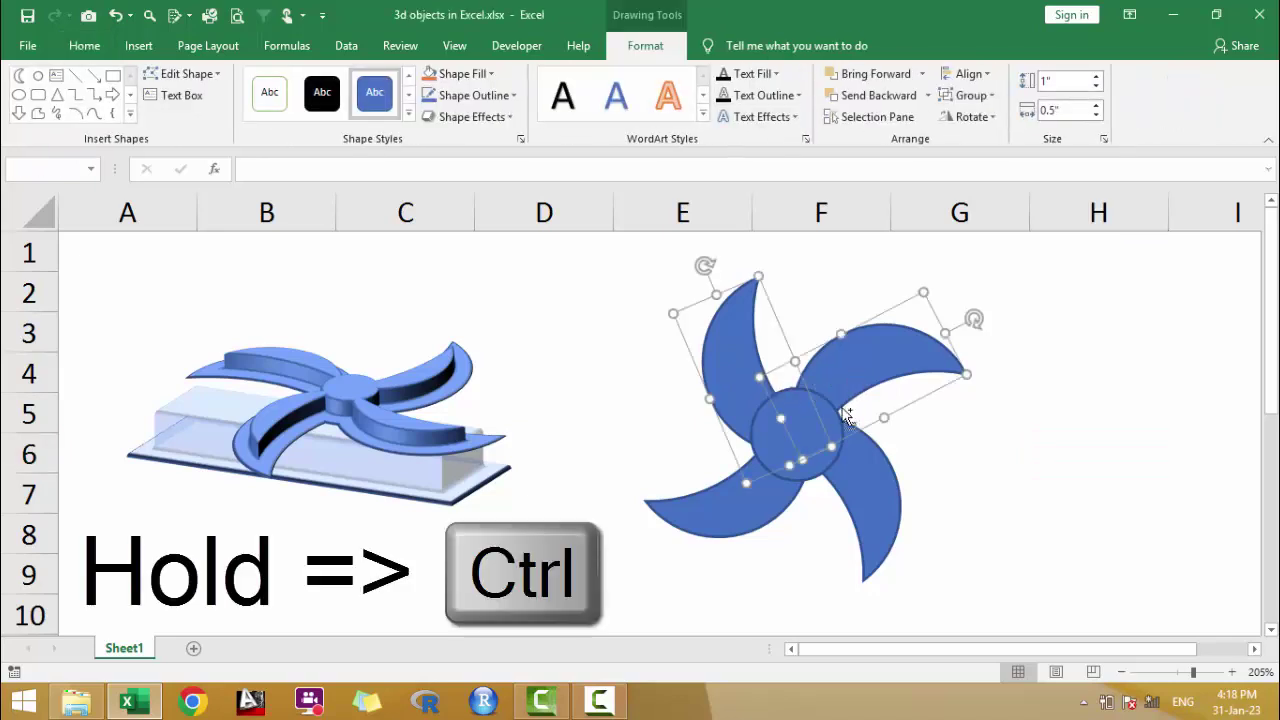
{"action": "left_click", "coordinate": [808, 440], "text": "ctrl"}
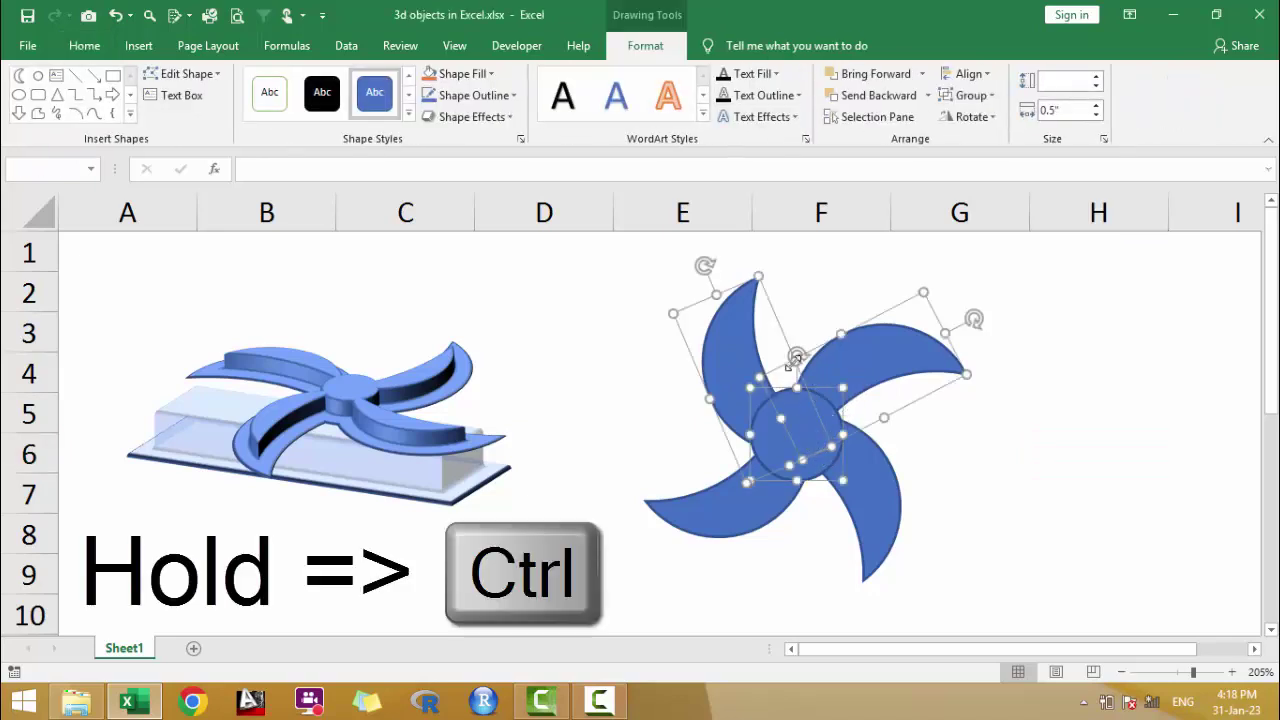
{"action": "left_click", "coordinate": [742, 526], "text": "ctrl"}
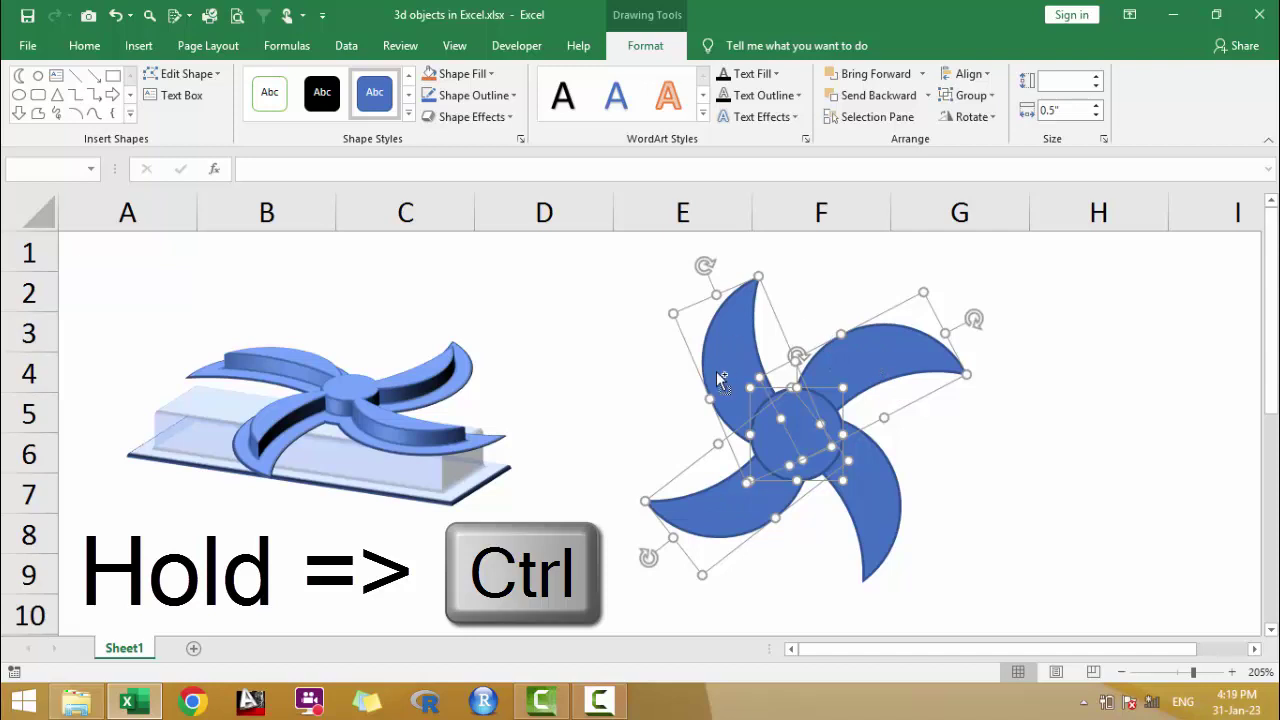
{"action": "left_click", "coordinate": [882, 511], "text": "ctrl"}
{"action": "right_click", "coordinate": [882, 511]}
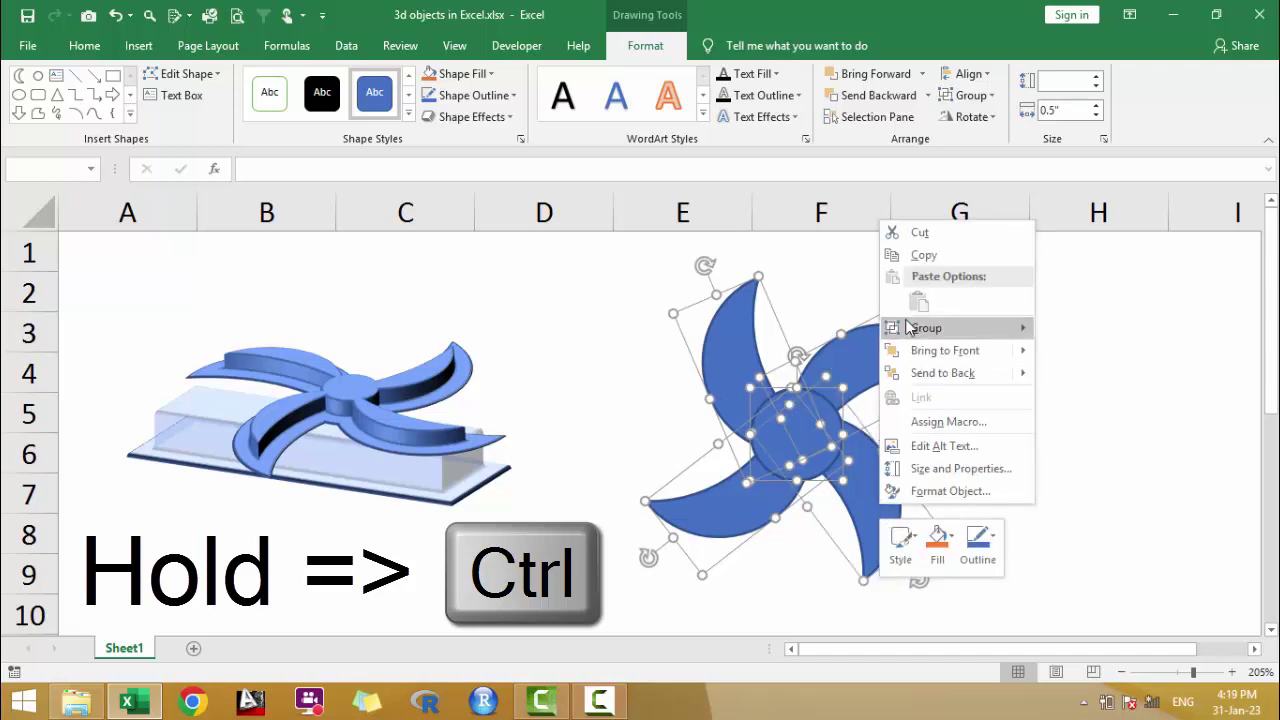
{"action": "mouse_move", "coordinate": [906, 330]}
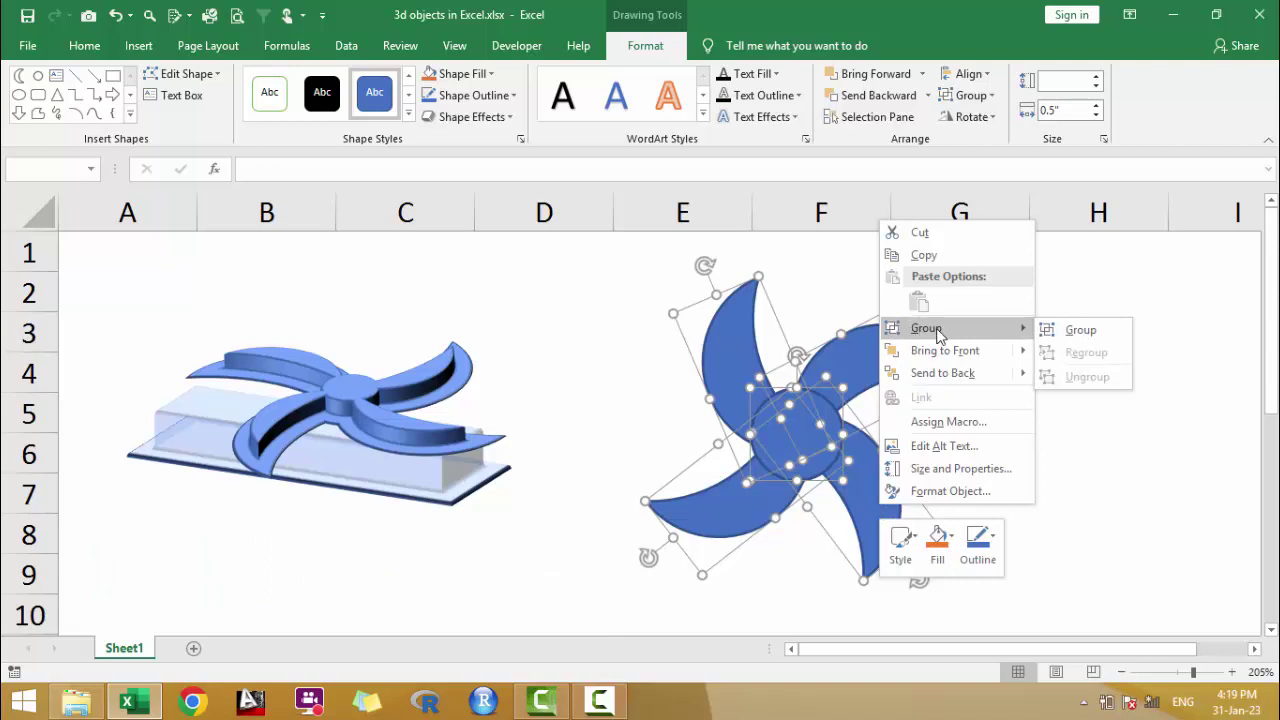
{"action": "left_click", "coordinate": [1068, 330]}
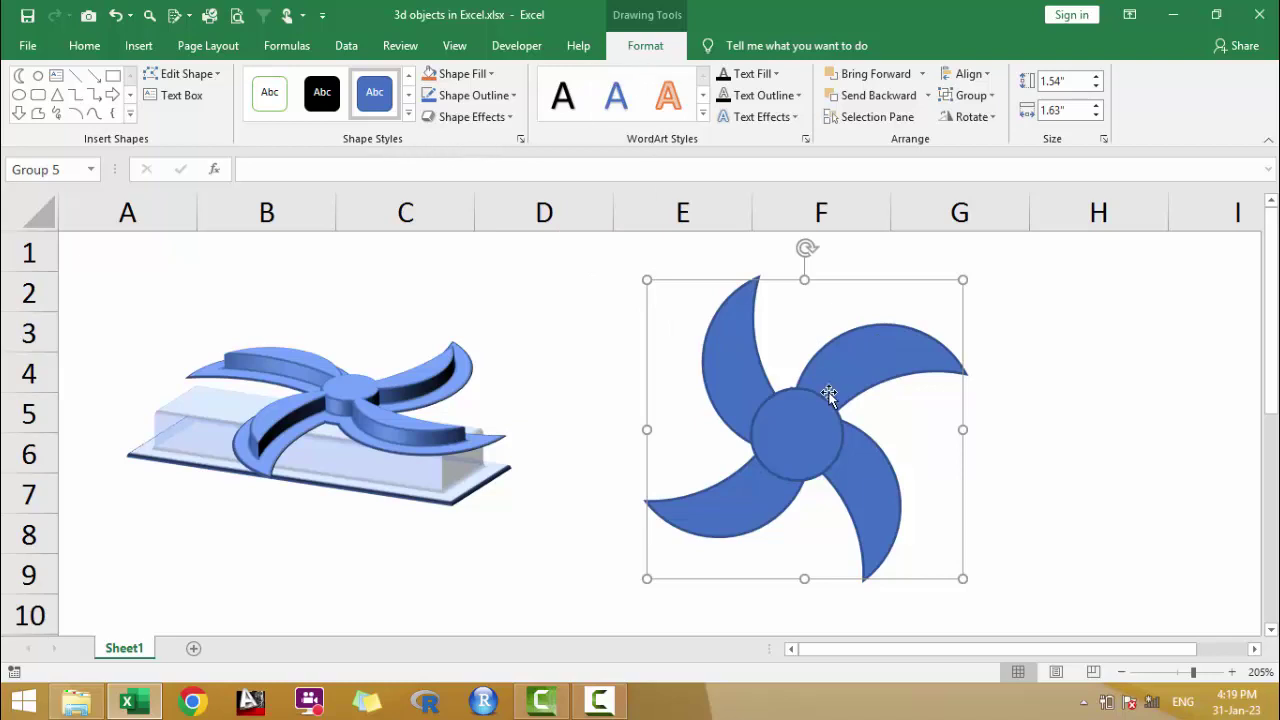
Step: Apply the Off Axis 2: Top 3-D rotation preset to the grouped fan
{"action": "left_click", "coordinate": [520, 139]}
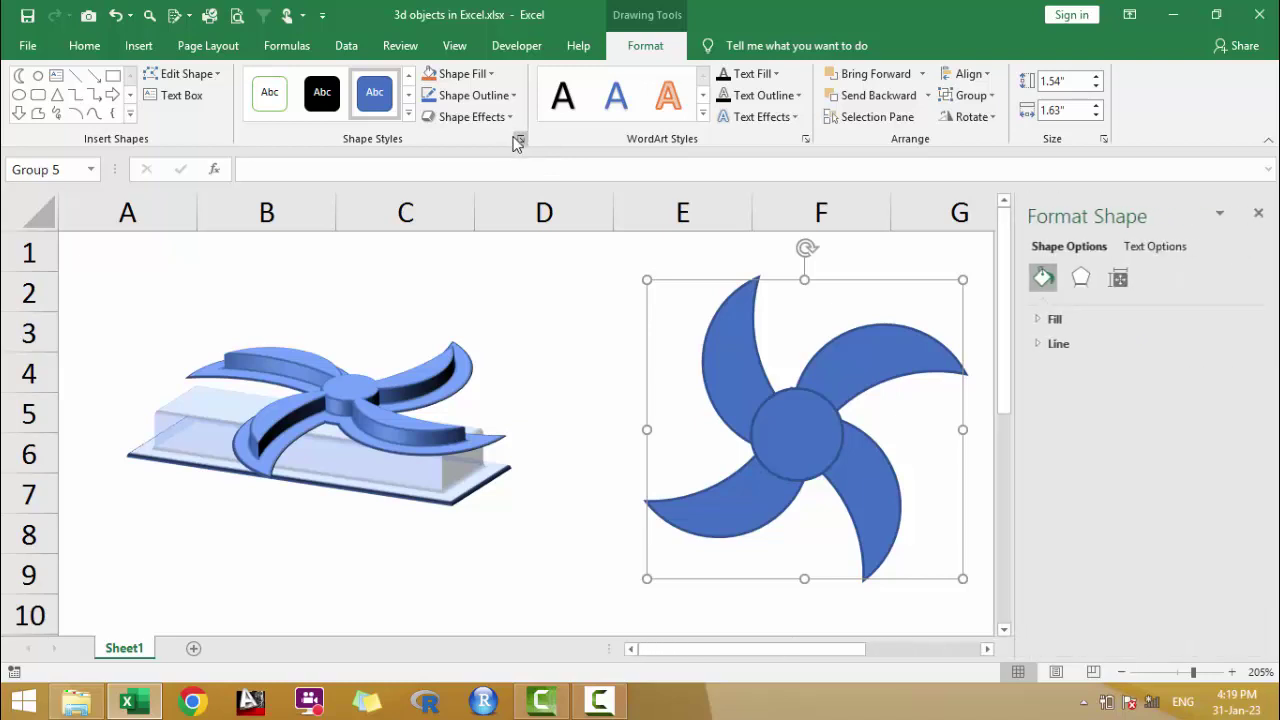
{"action": "left_click", "coordinate": [1080, 277]}
{"action": "left_click", "coordinate": [1088, 441]}
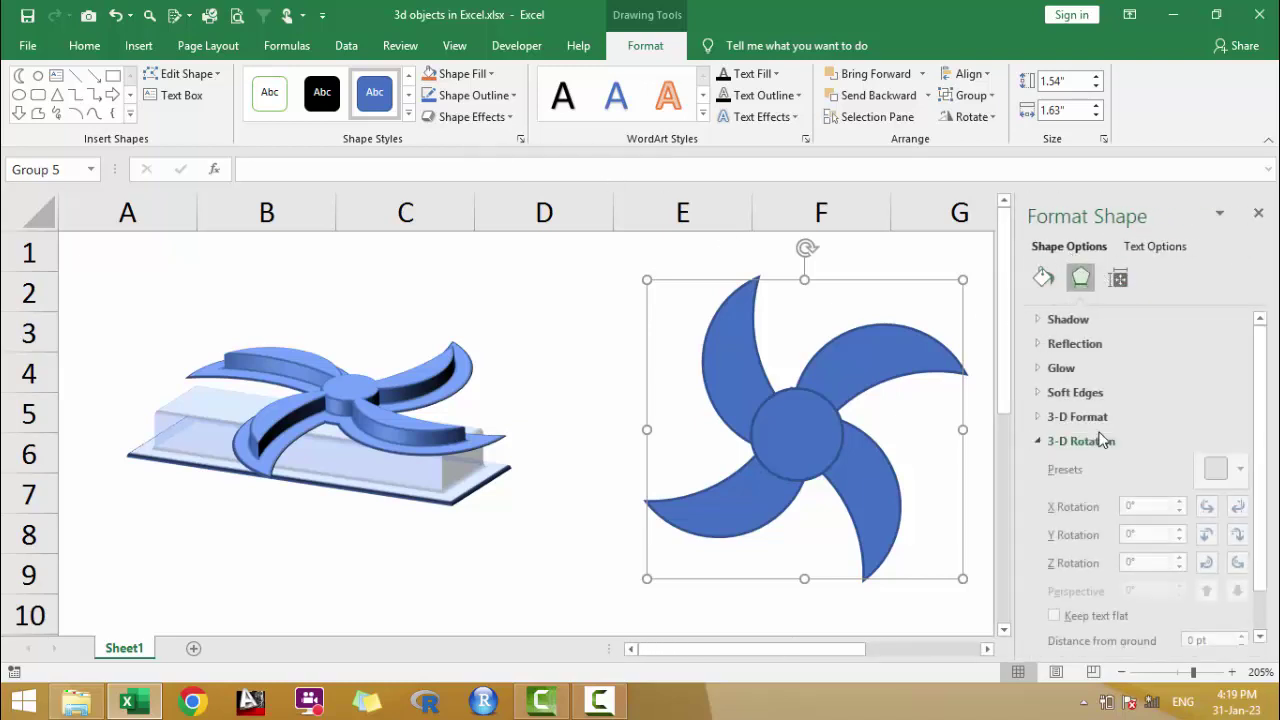
{"action": "left_click", "coordinate": [1239, 476]}
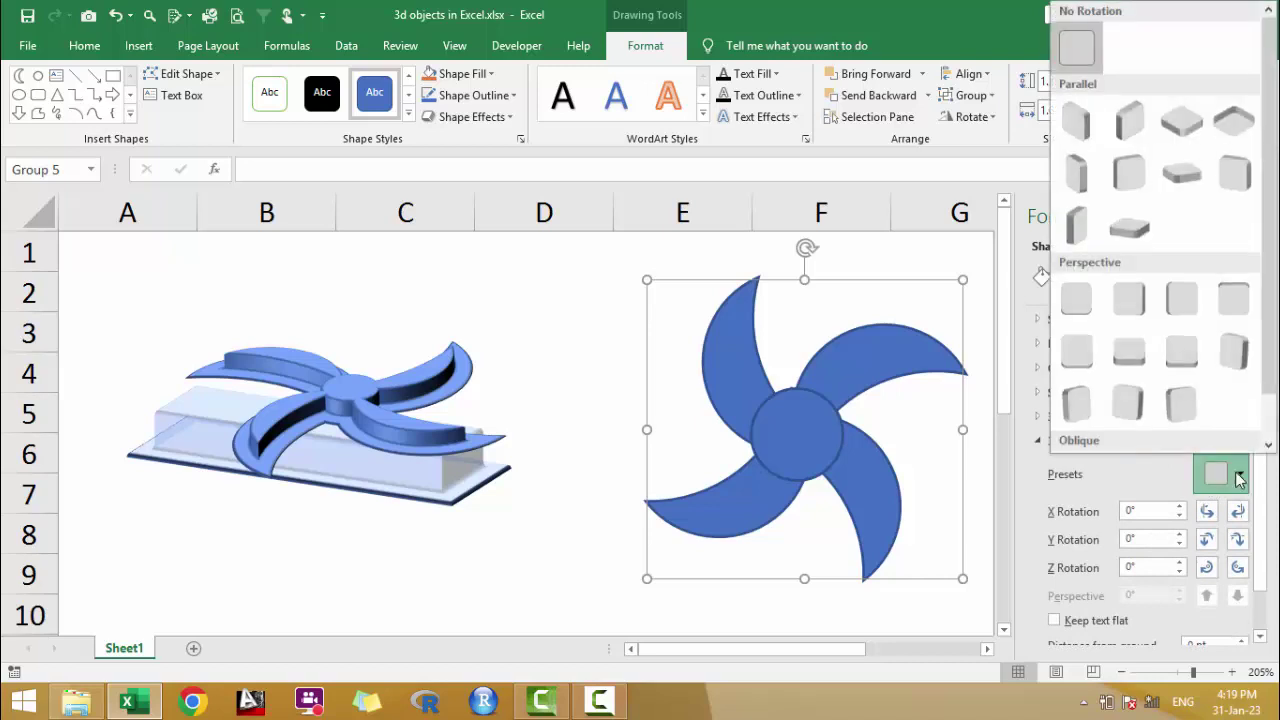
{"action": "left_click", "coordinate": [1145, 233]}
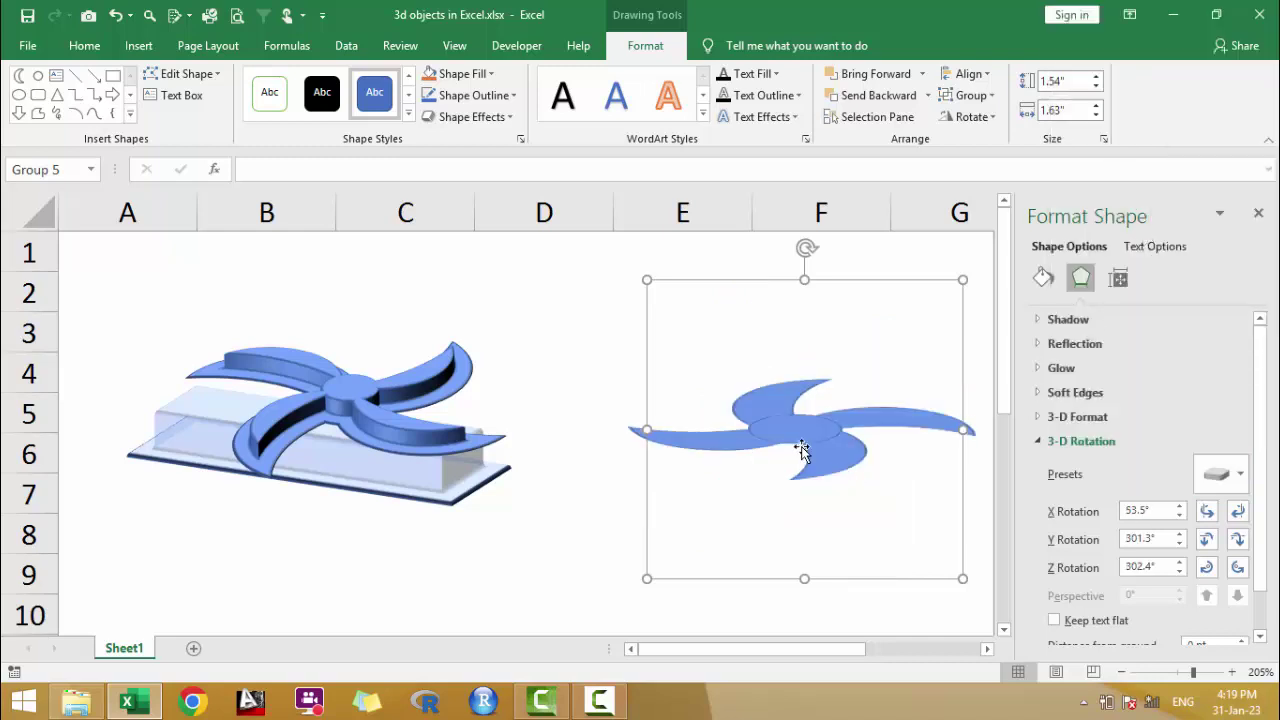
{"action": "left_click", "coordinate": [1066, 441]}
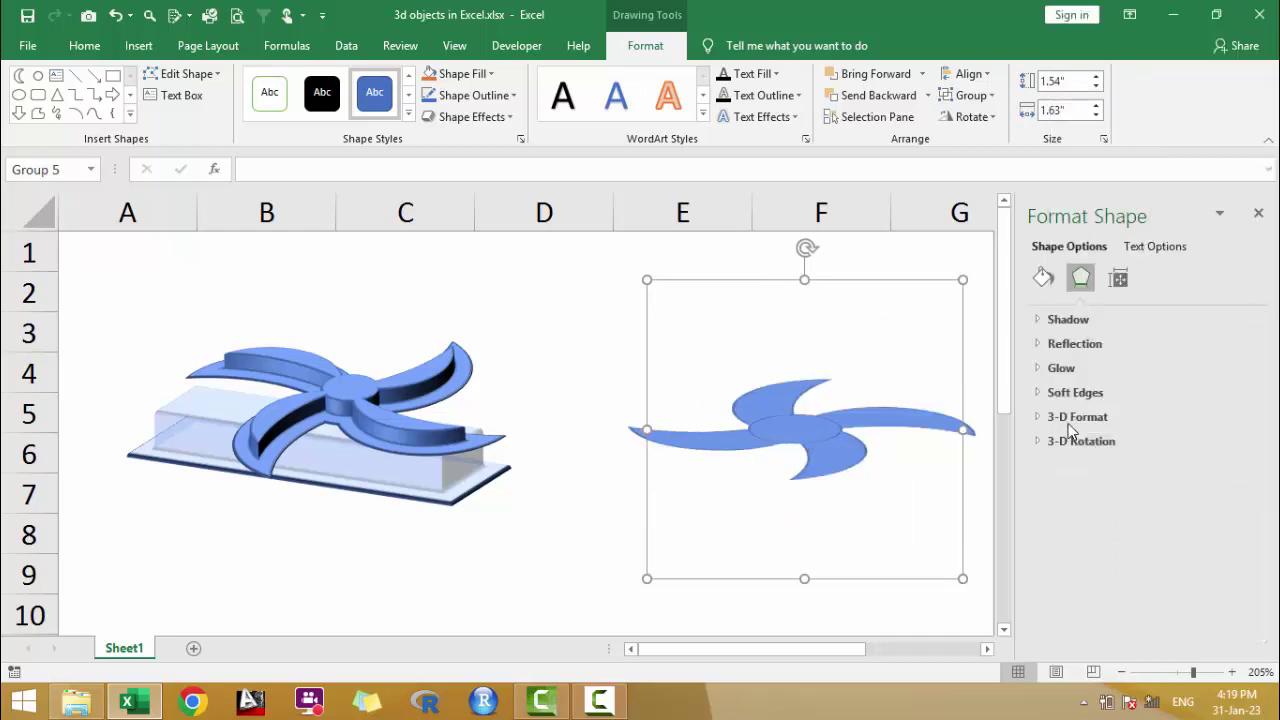
Step: Give the fan a rounded top bevel with 13.5 pt width and 8 pt height
{"action": "left_click", "coordinate": [1064, 417]}
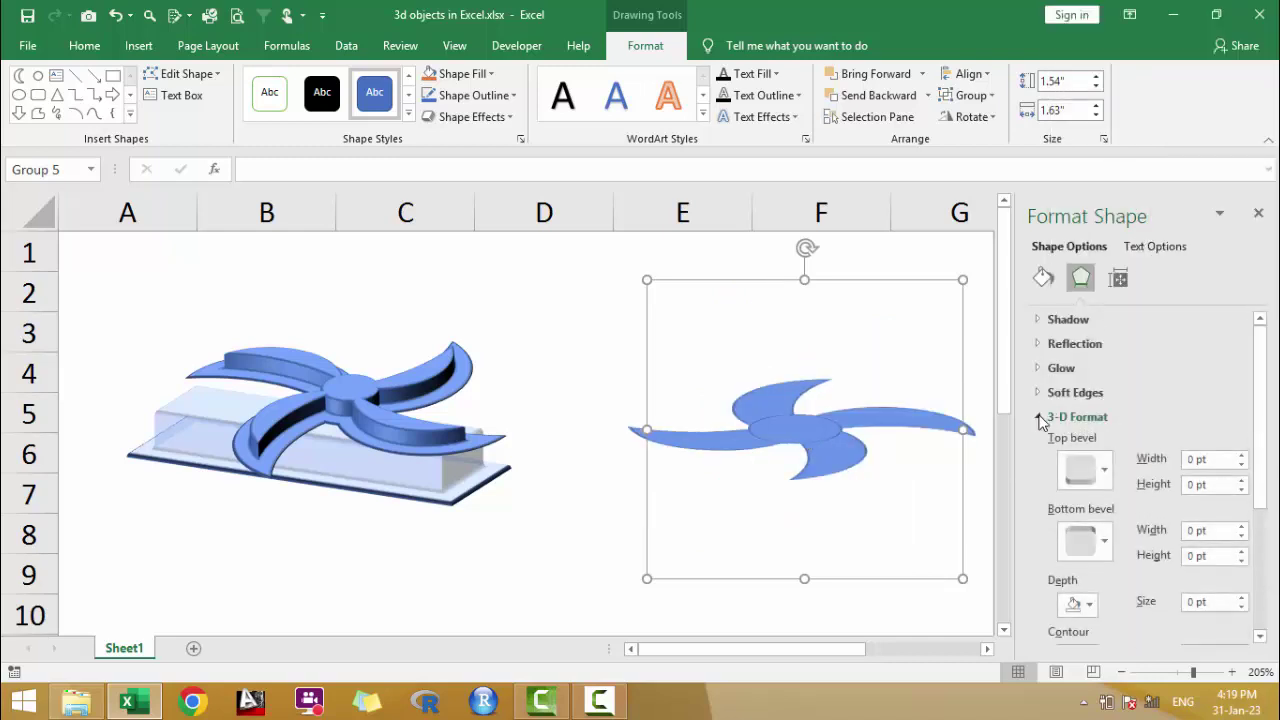
{"action": "left_click", "coordinate": [1105, 473]}
{"action": "left_click", "coordinate": [1195, 322]}
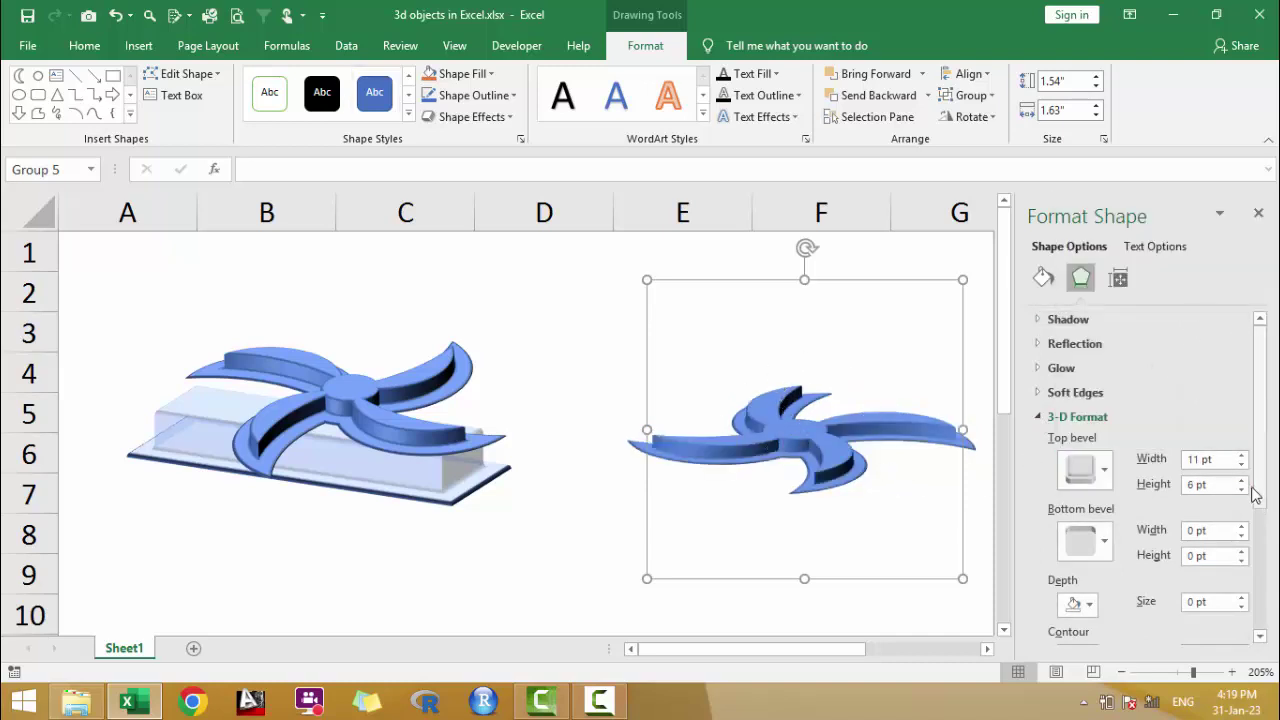
{"action": "left_click", "coordinate": [1242, 455]}
{"action": "left_click", "coordinate": [1242, 455]}
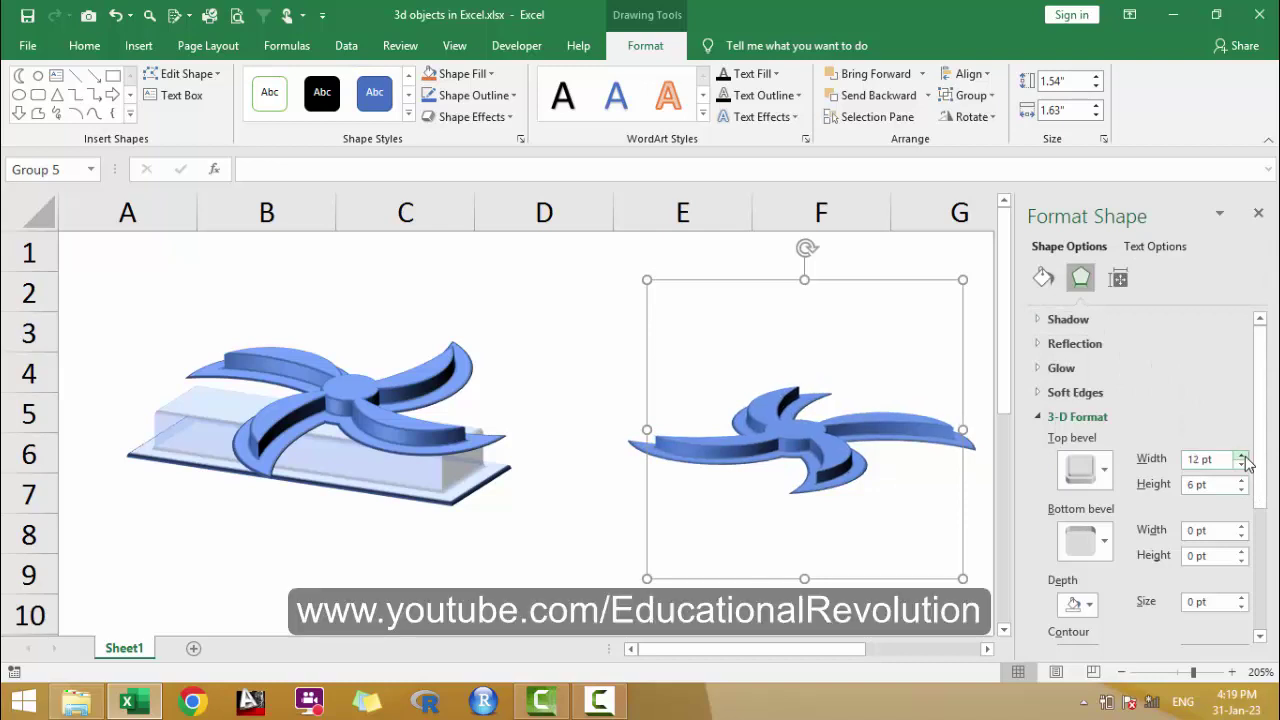
{"action": "left_click", "coordinate": [1242, 455]}
{"action": "left_click", "coordinate": [1242, 455]}
{"action": "left_click", "coordinate": [1242, 455]}
{"action": "left_click", "coordinate": [1242, 480]}
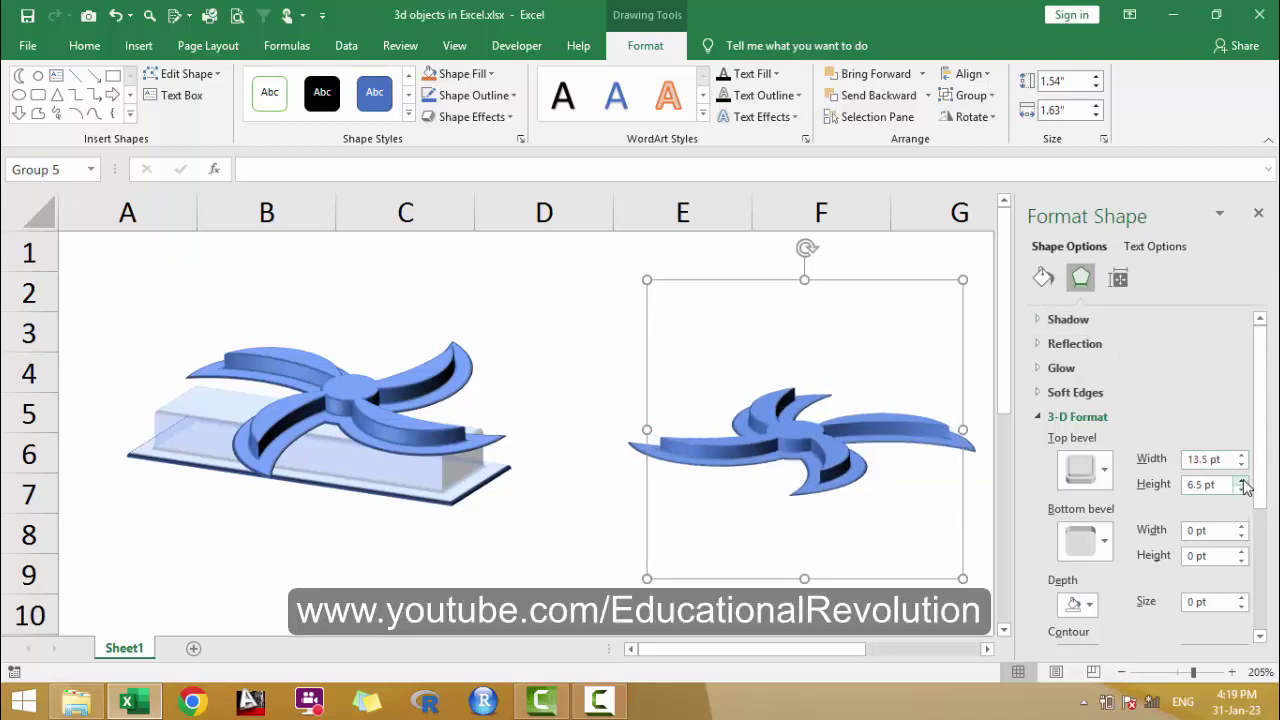
{"action": "left_click", "coordinate": [1242, 480]}
{"action": "left_click", "coordinate": [1242, 480]}
{"action": "left_click", "coordinate": [1242, 480]}
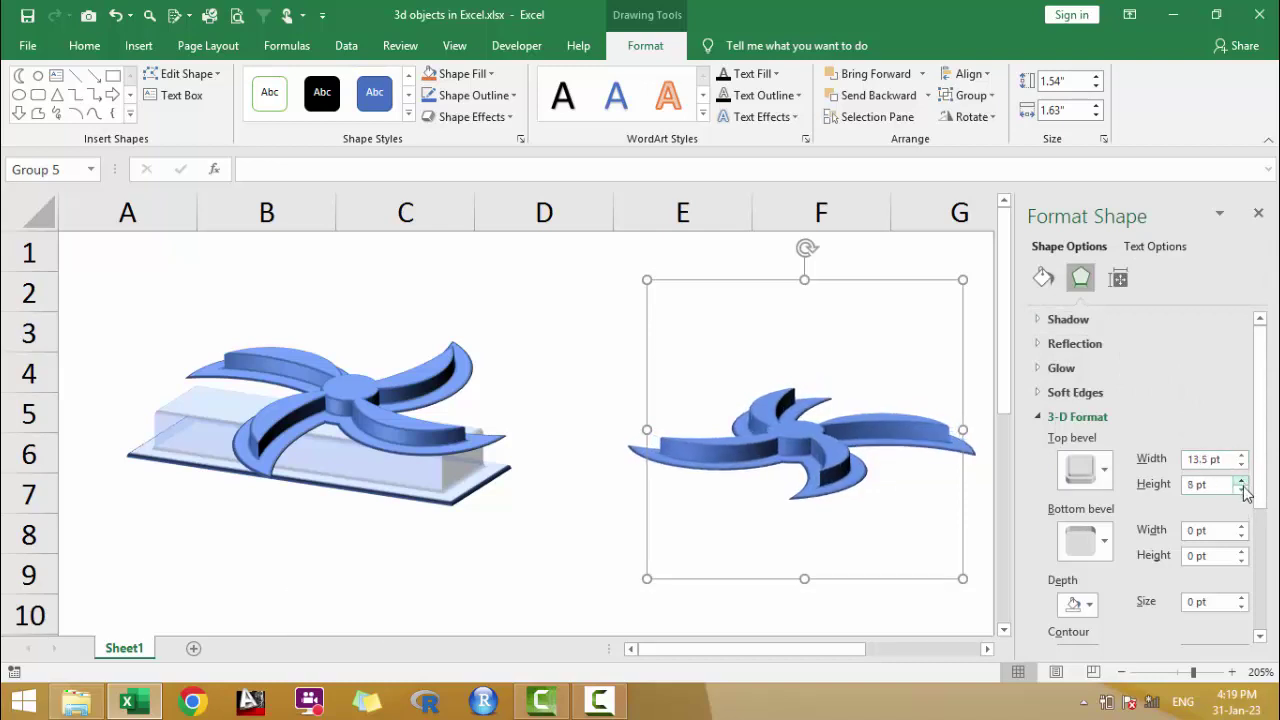
{"action": "left_click", "coordinate": [1060, 416]}
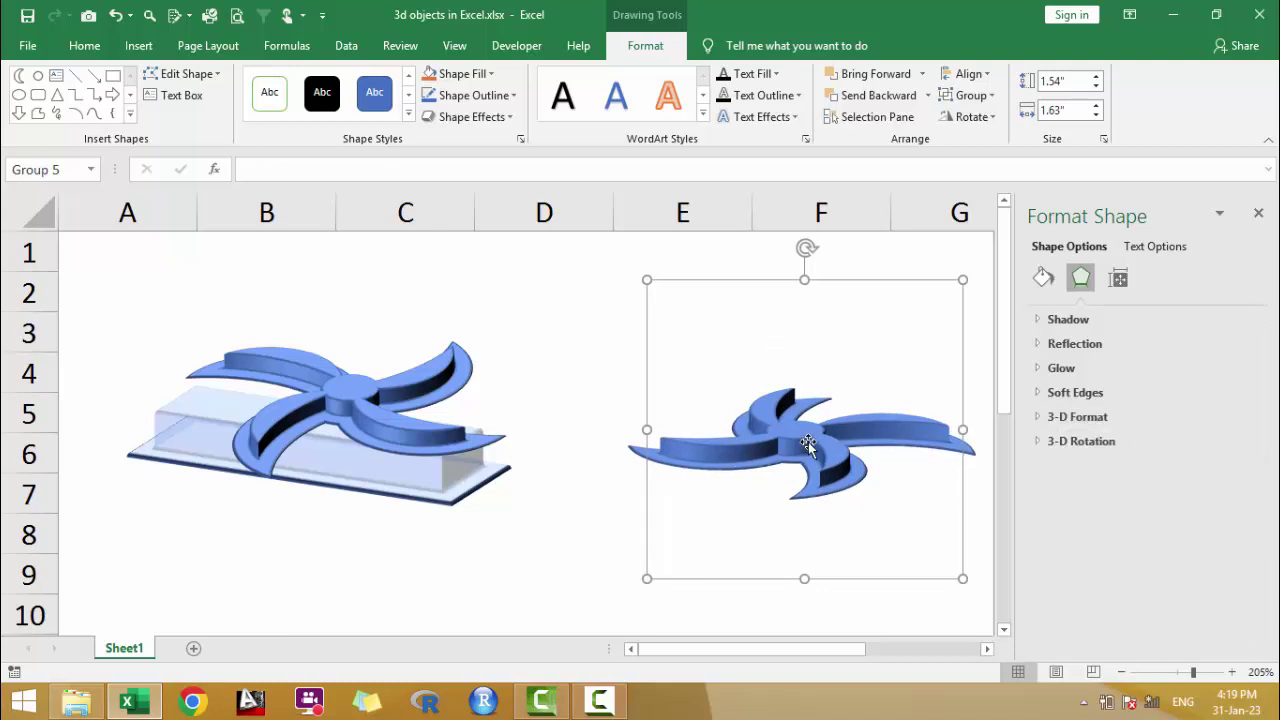
Step: Increase the fan's 3-D tilt in three increments to match the reference model
{"action": "left_click", "coordinate": [1059, 441]}
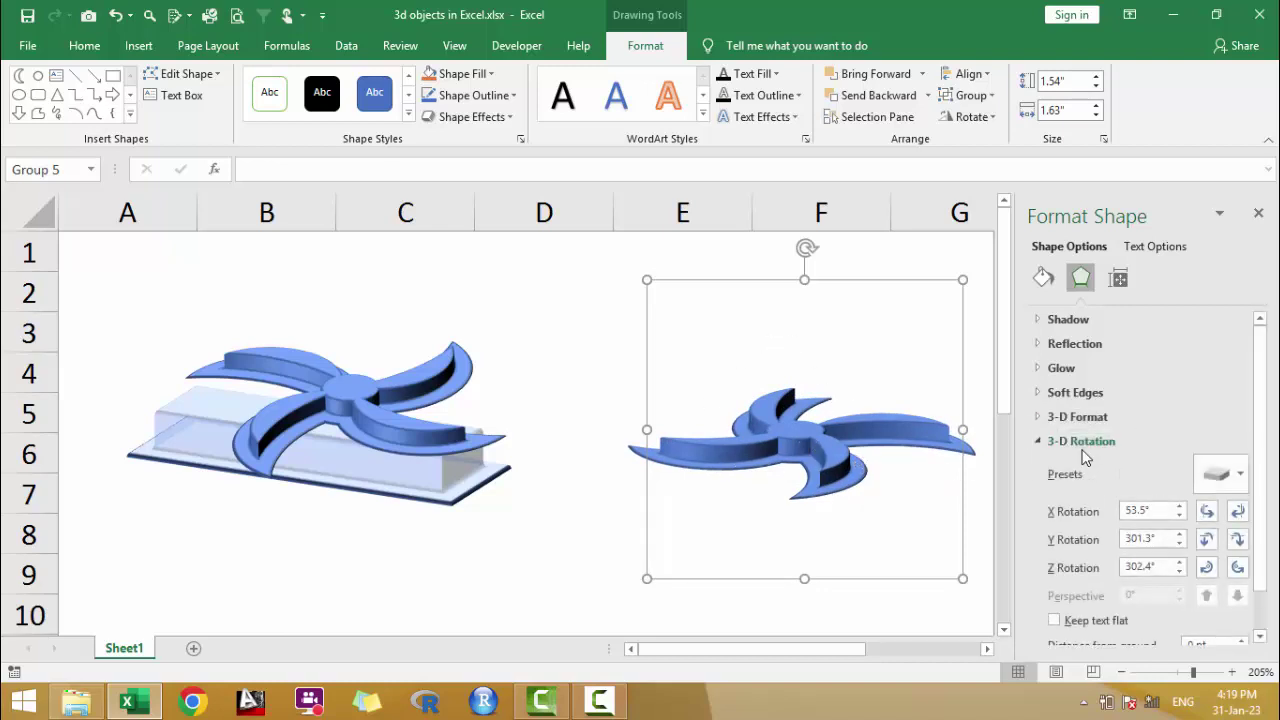
{"action": "left_click", "coordinate": [1206, 540]}
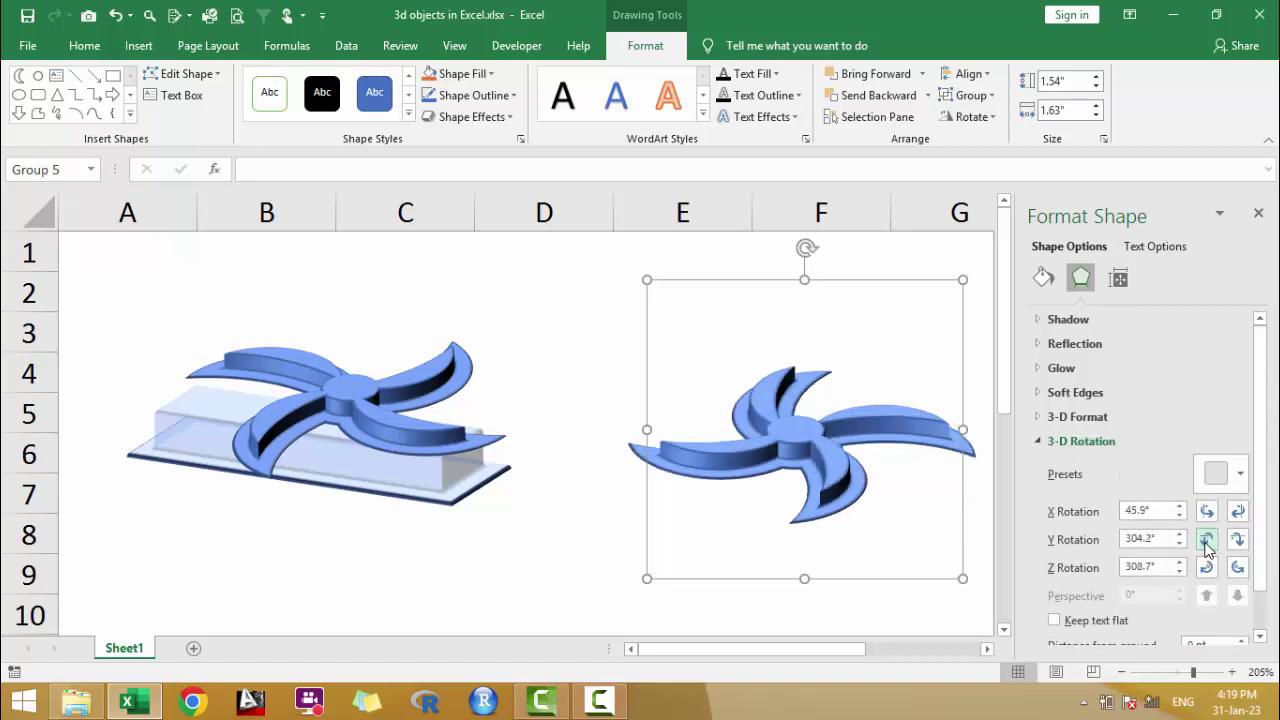
{"action": "left_click", "coordinate": [1206, 540]}
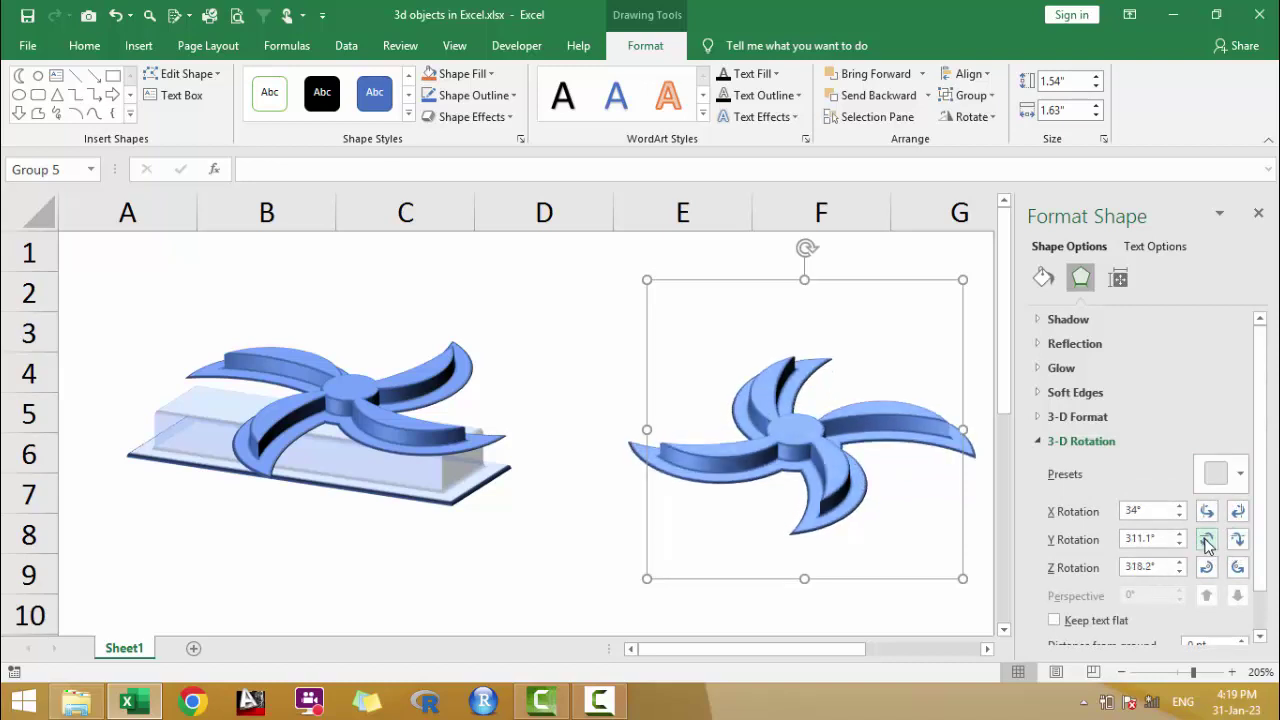
{"action": "left_click", "coordinate": [1206, 540]}
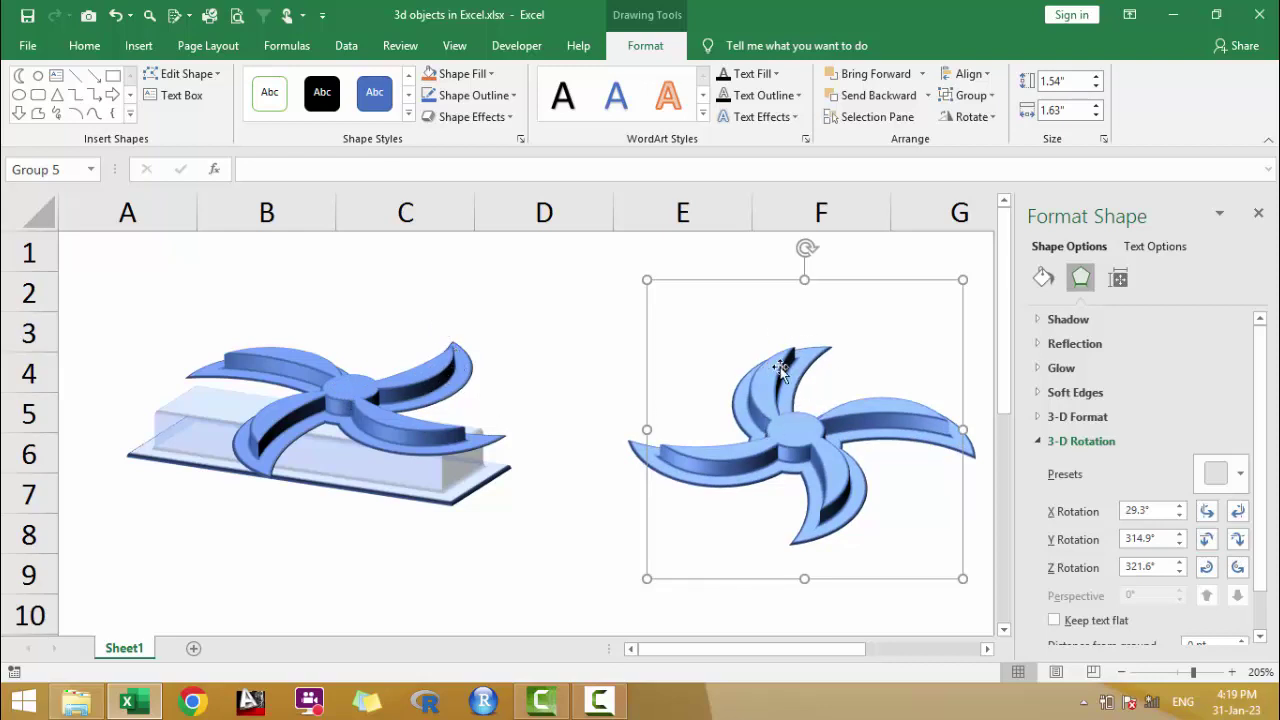
Step: Flip the fan vertically and deselect it
{"action": "left_click", "coordinate": [985, 124]}
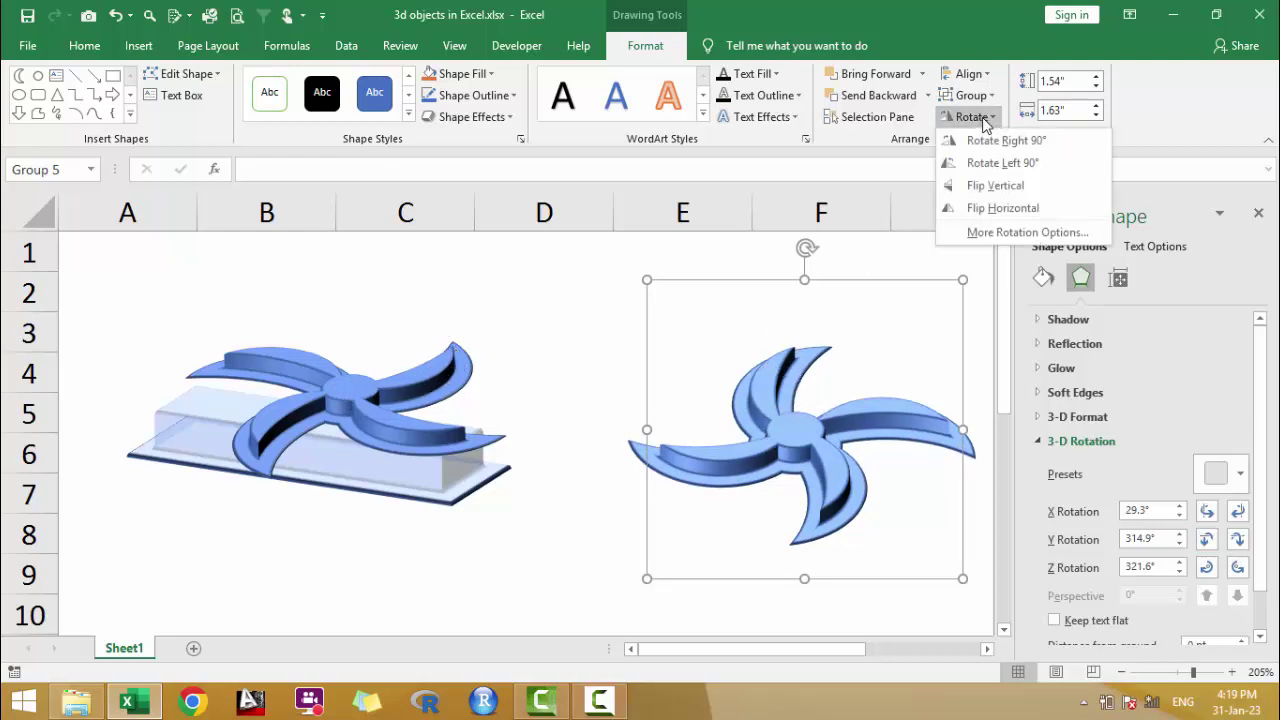
{"action": "left_click", "coordinate": [1000, 184]}
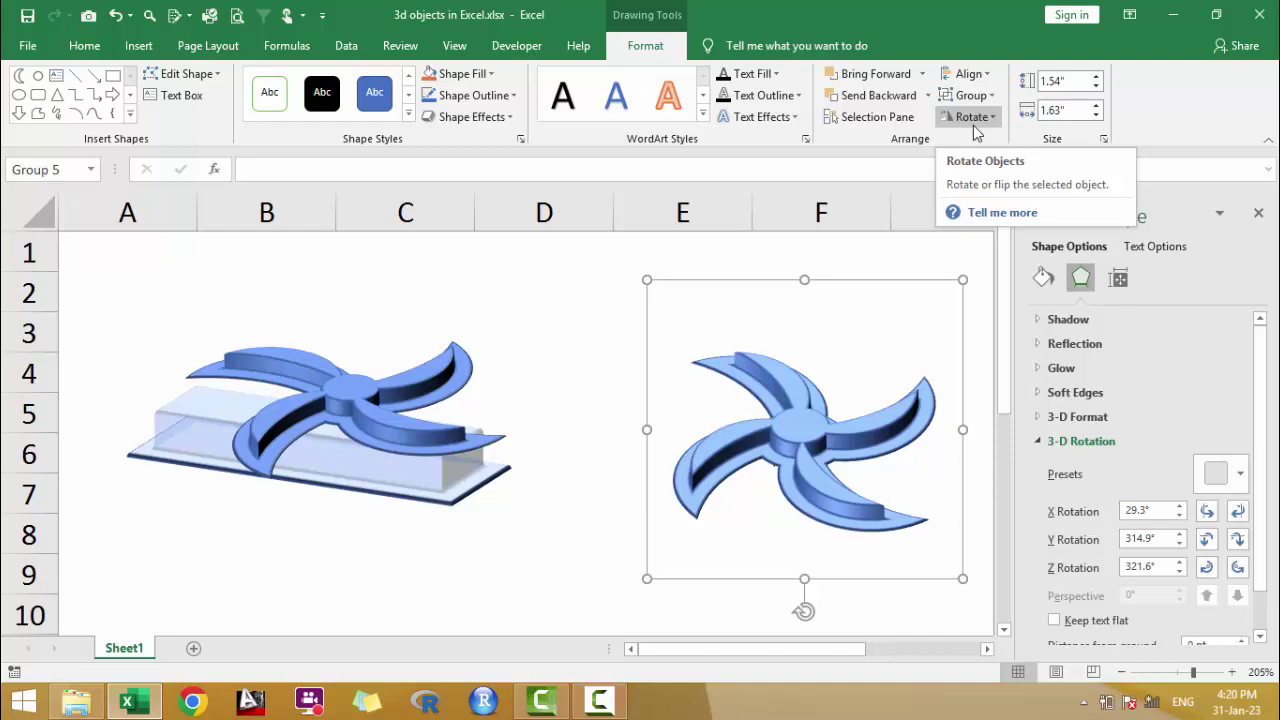
{"action": "left_click", "coordinate": [1072, 443]}
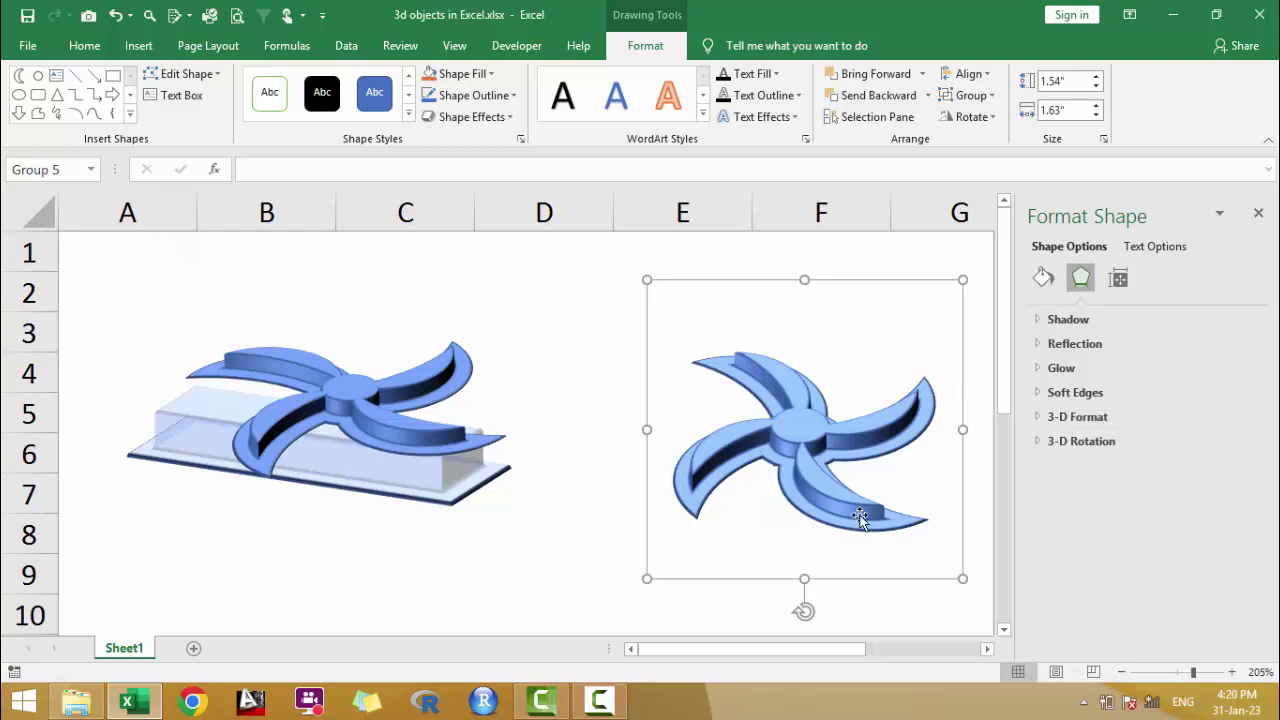
{"action": "left_click", "coordinate": [571, 549]}
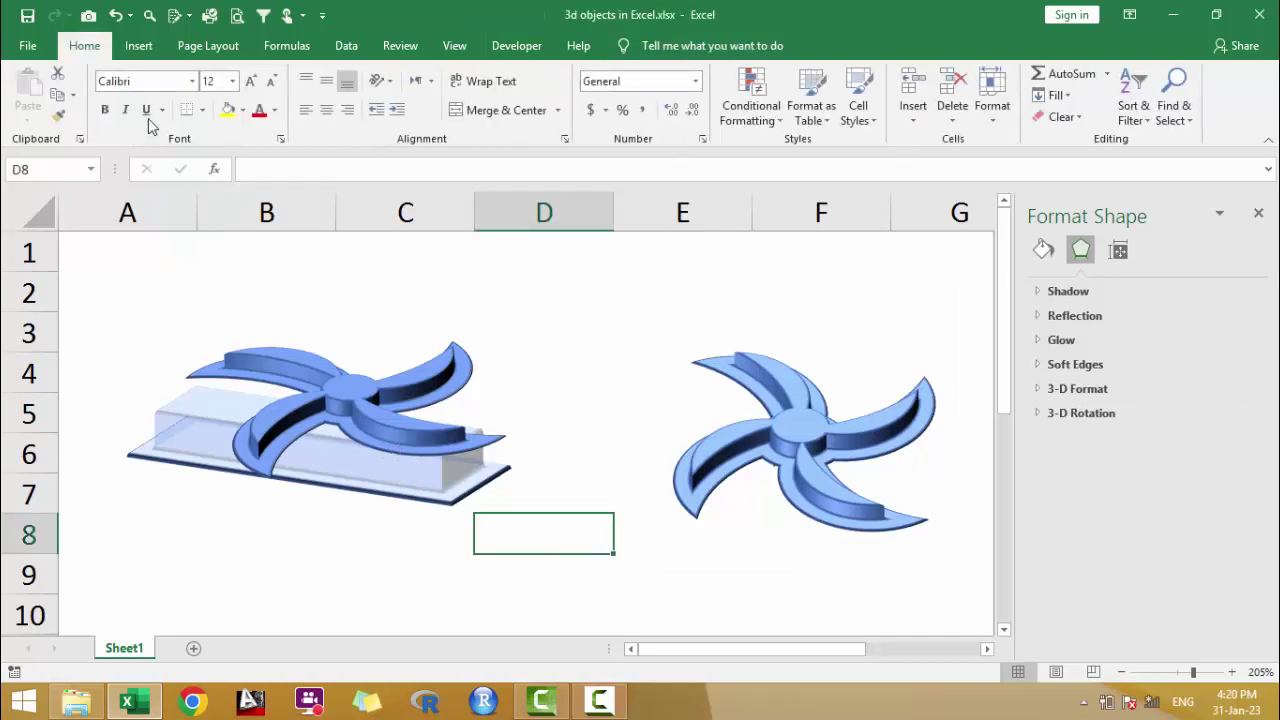
Step: Draw a flat blue rectangle and place it just below the right-hand fan
{"action": "left_click", "coordinate": [138, 45]}
{"action": "left_click", "coordinate": [280, 73]}
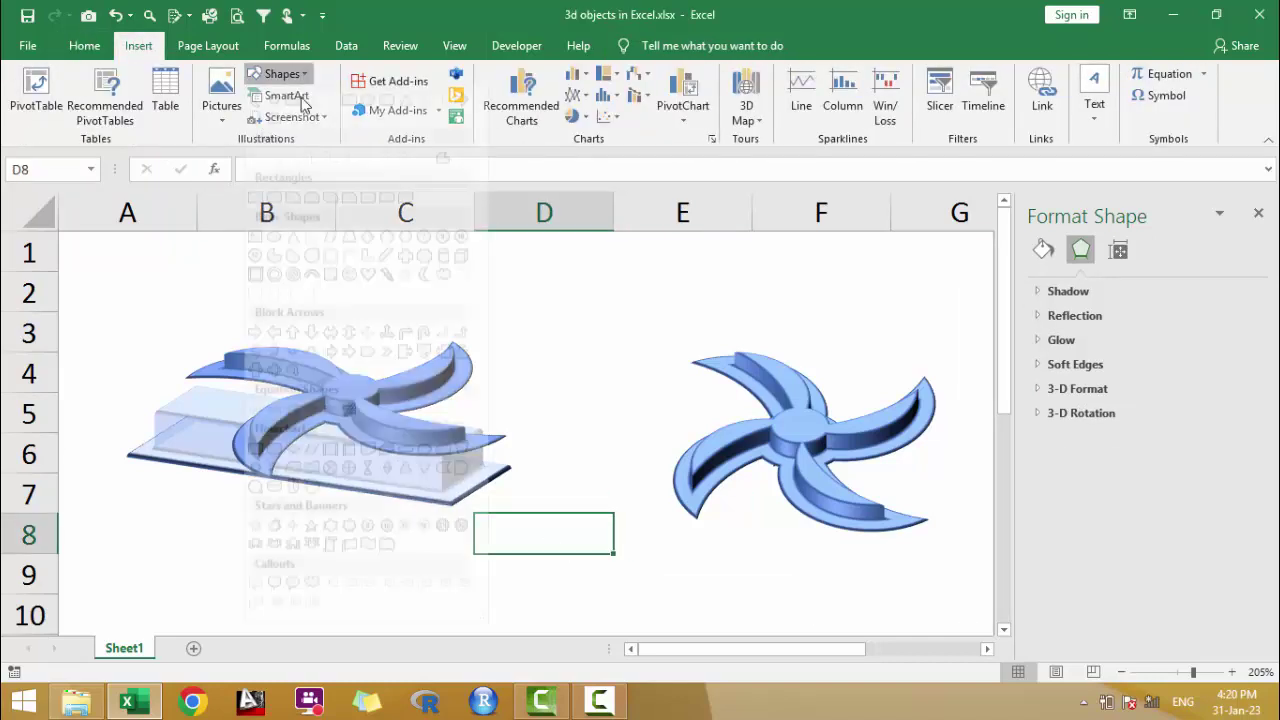
{"action": "left_click", "coordinate": [348, 132]}
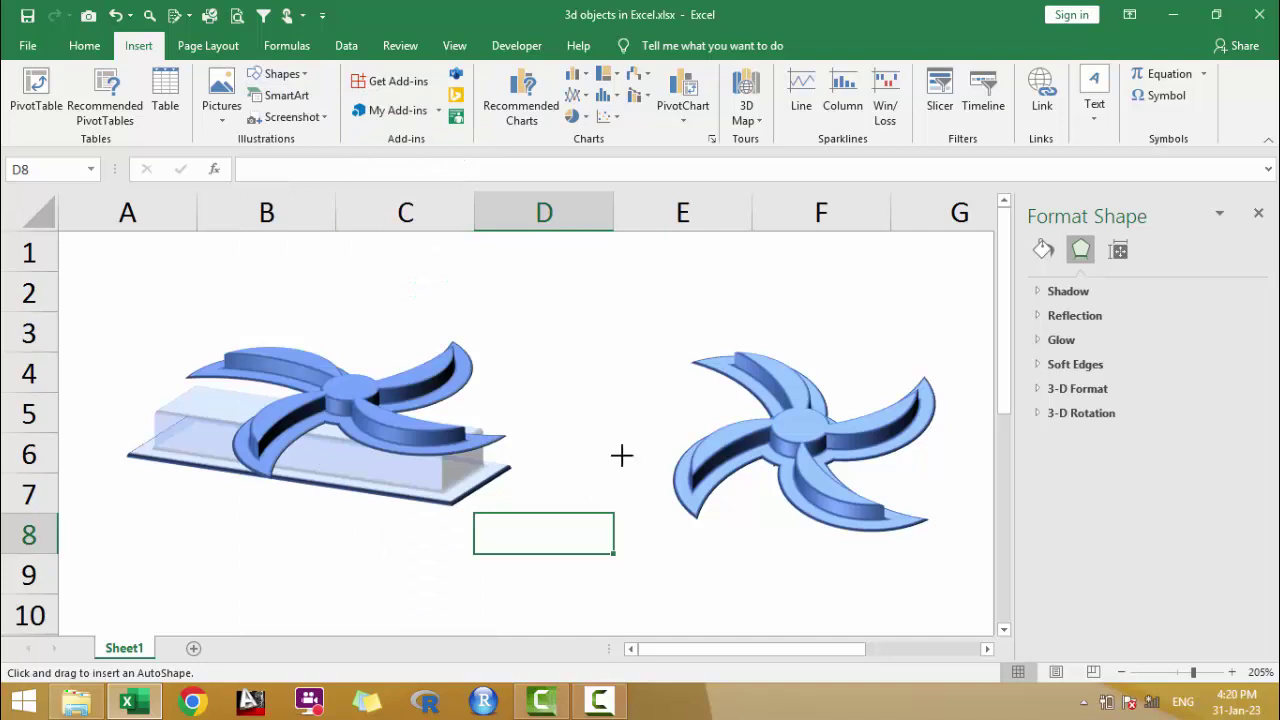
{"action": "left_click_drag", "start_coordinate": [543, 398], "coordinate": [848, 491]}
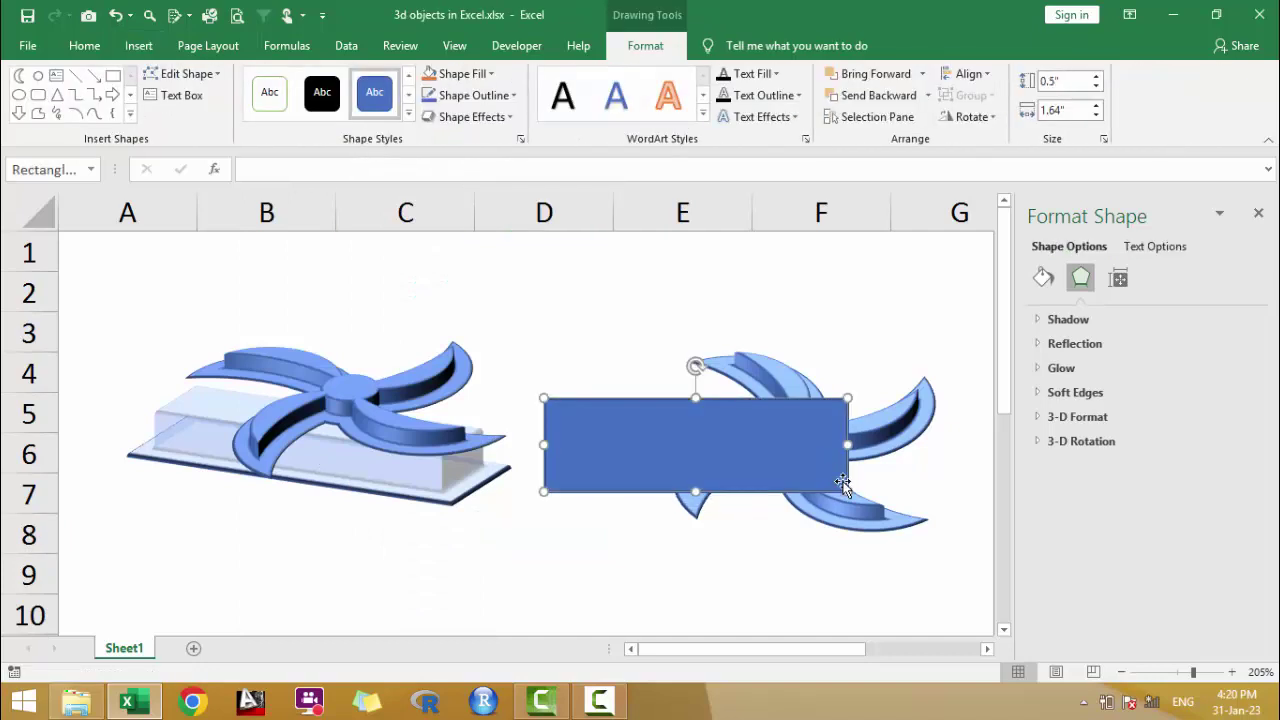
{"action": "left_click_drag", "start_coordinate": [777, 449], "coordinate": [727, 575]}
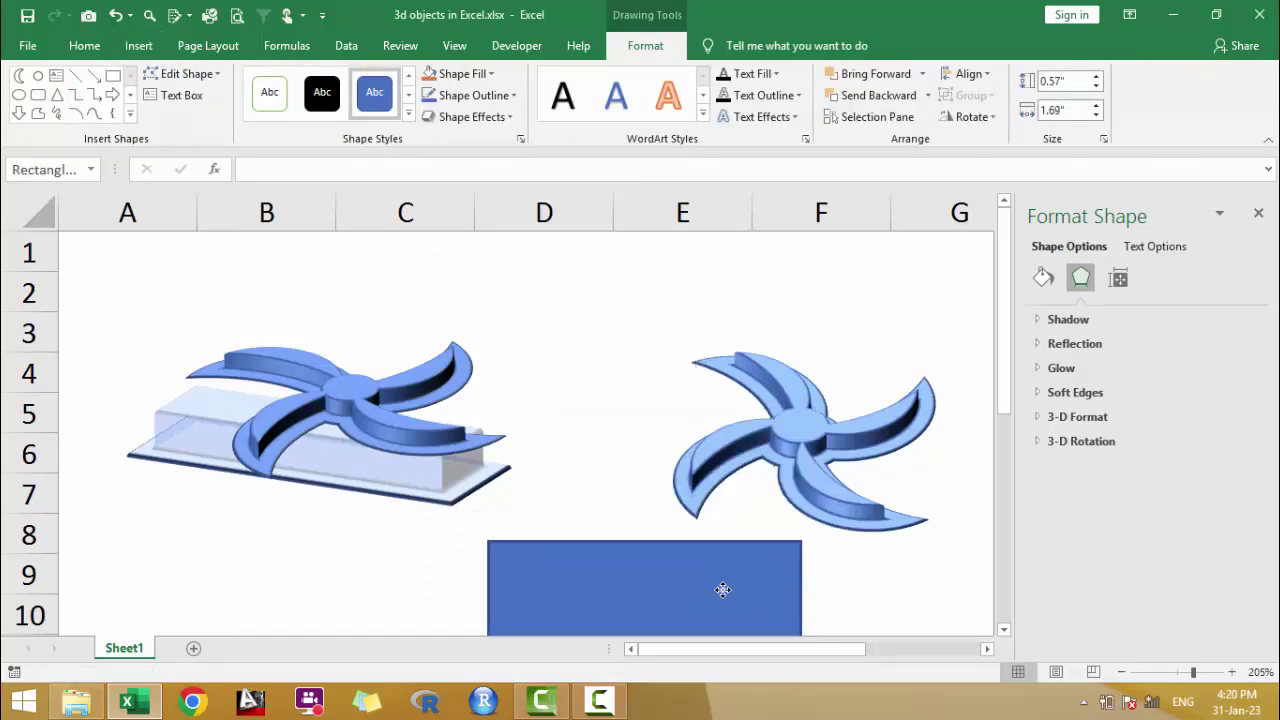
{"action": "scroll", "coordinate": [774, 507], "scroll_direction": "down", "scroll_amount": 1}
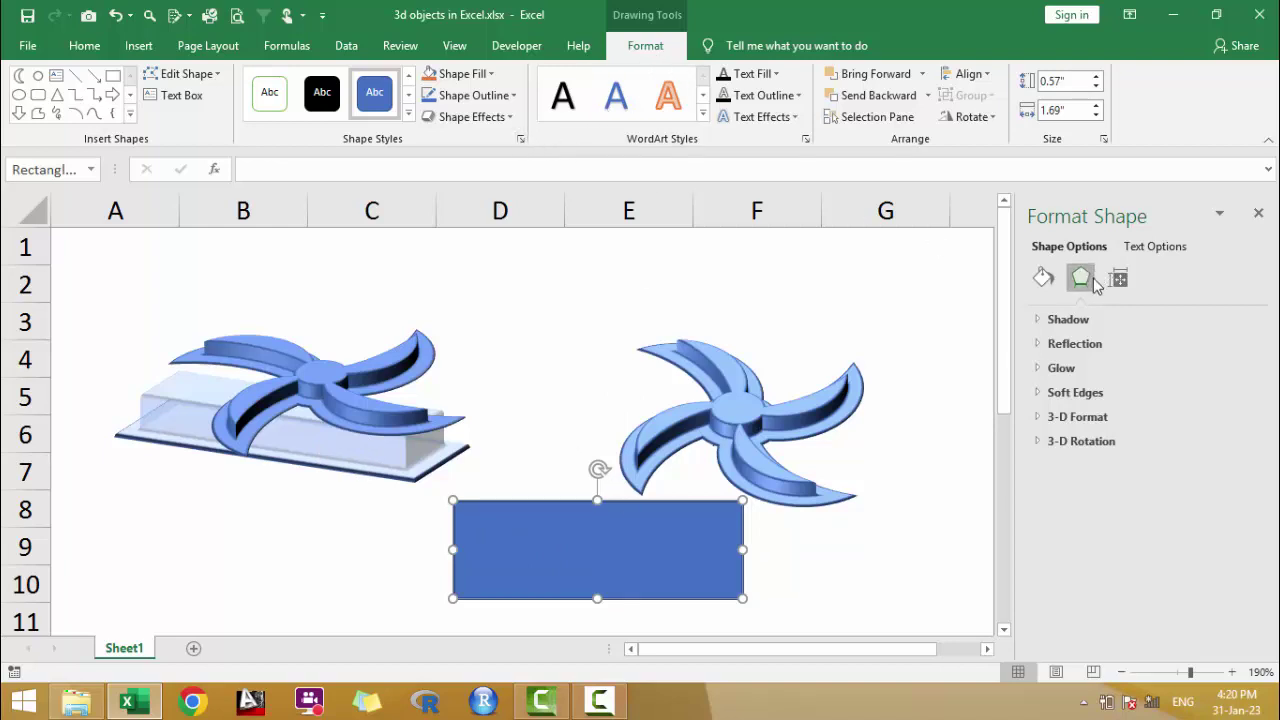
Step: Tilt the rectangle with a Parallel 3-D rotation preset
{"action": "left_click", "coordinate": [1072, 442]}
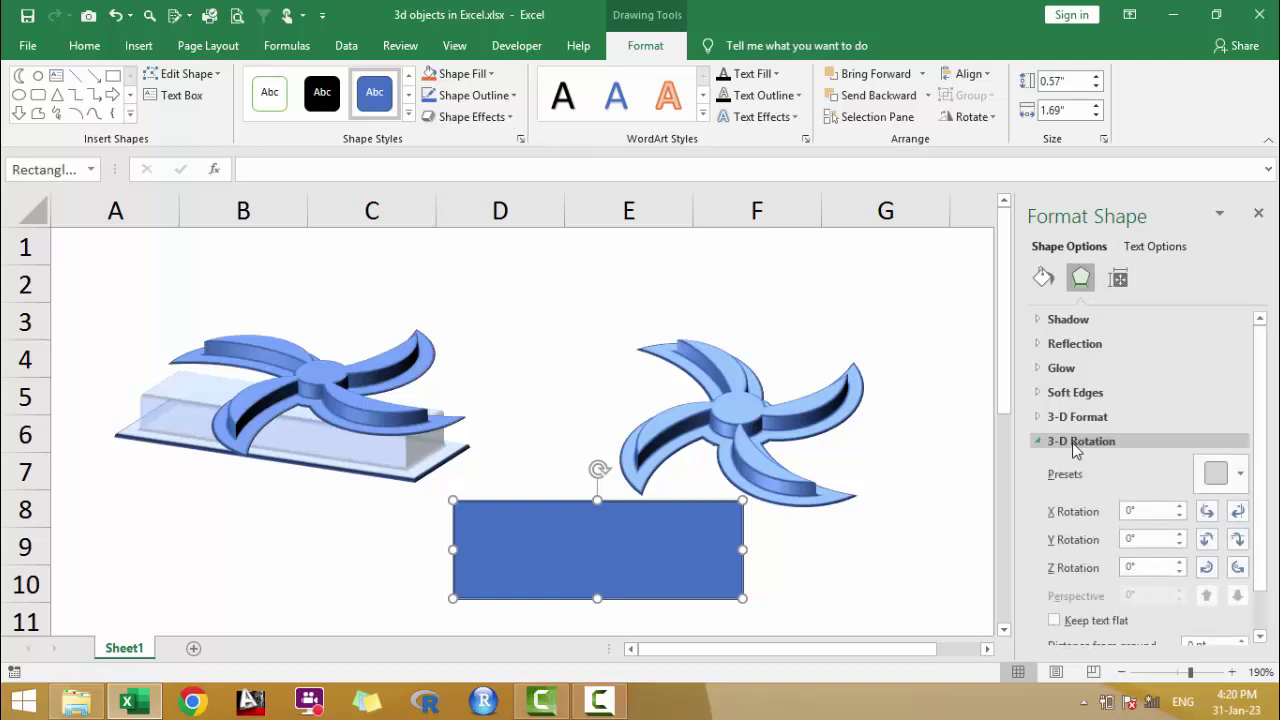
{"action": "left_click", "coordinate": [1225, 473]}
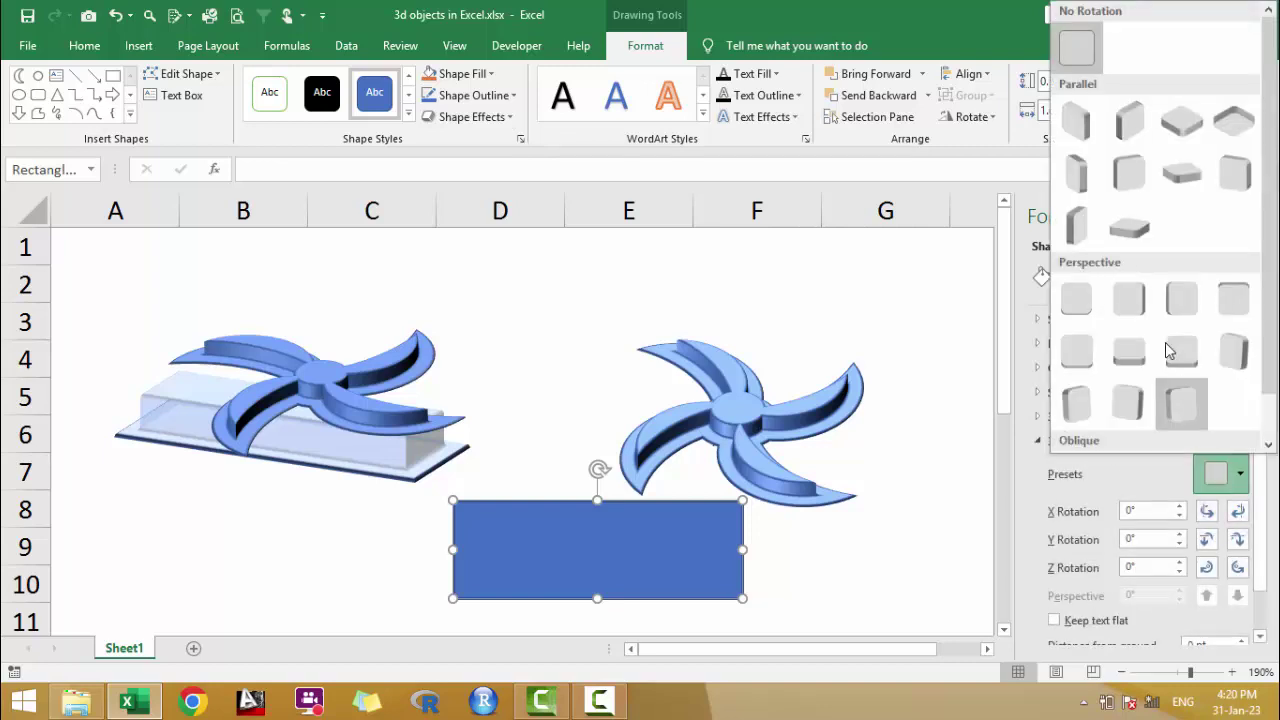
{"action": "left_click", "coordinate": [1117, 233]}
Step: Give the rectangle a 12 pt wide, 12.5 pt high top bevel and move it under the fan
{"action": "left_click", "coordinate": [1076, 416]}
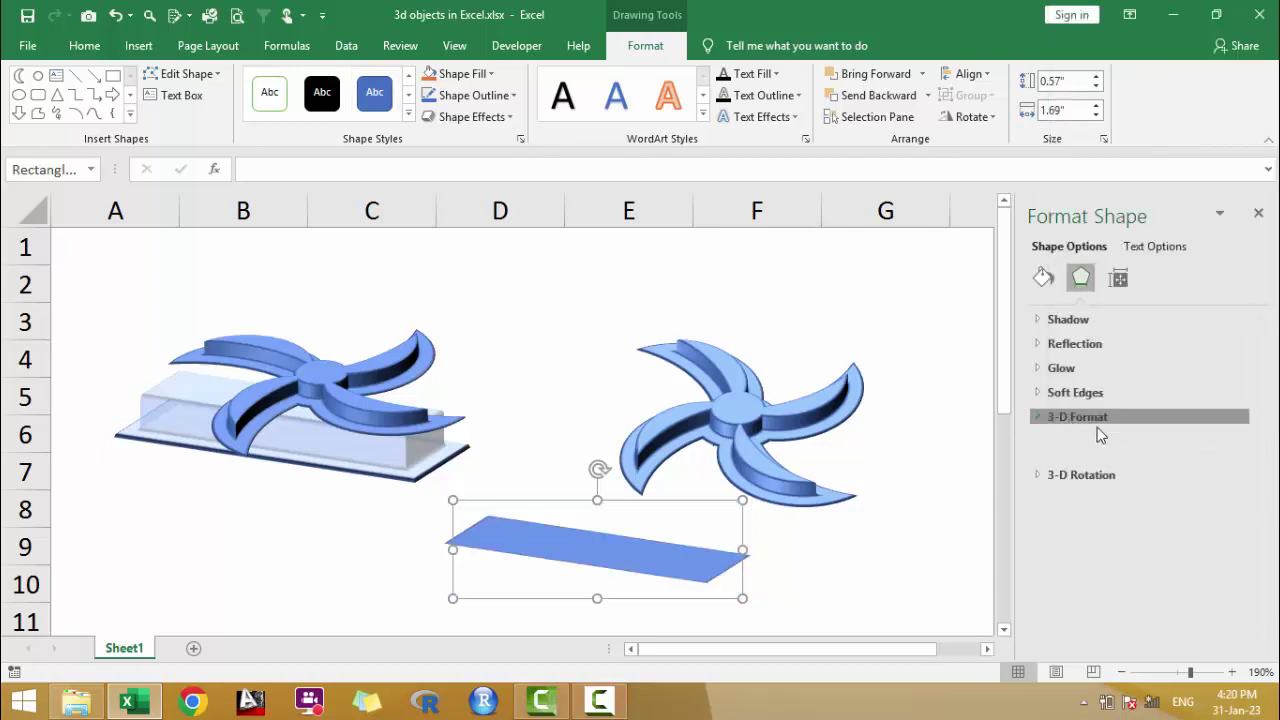
{"action": "left_click", "coordinate": [1100, 474]}
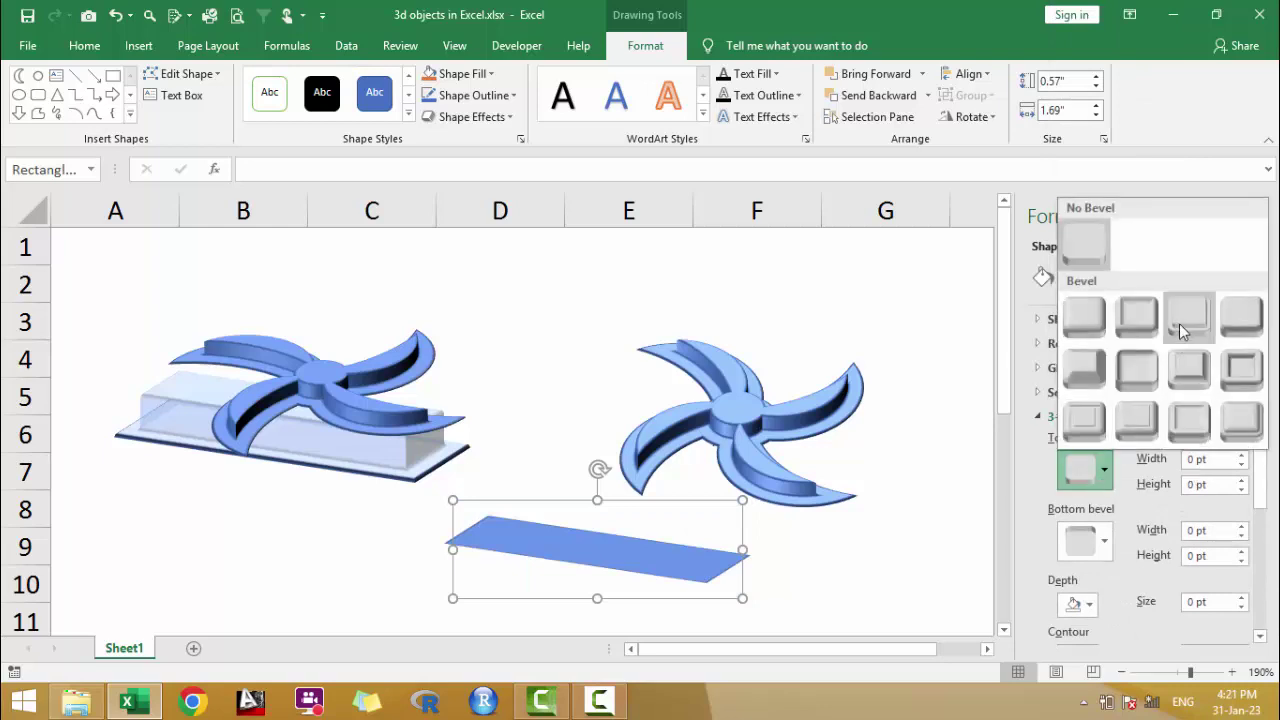
{"action": "left_click", "coordinate": [1179, 323]}
{"action": "left_click", "coordinate": [1242, 456]}
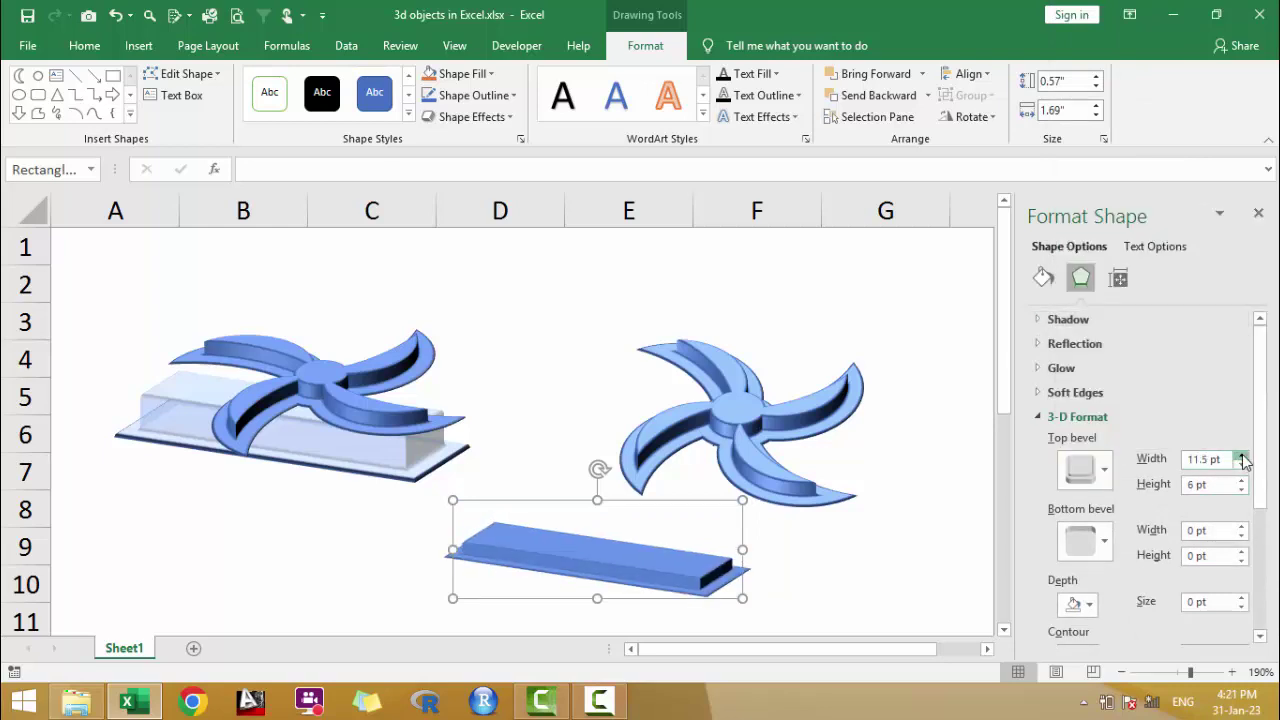
{"action": "left_click", "coordinate": [1242, 456]}
{"action": "left_click", "coordinate": [1242, 481]}
{"action": "left_click", "coordinate": [1242, 481]}
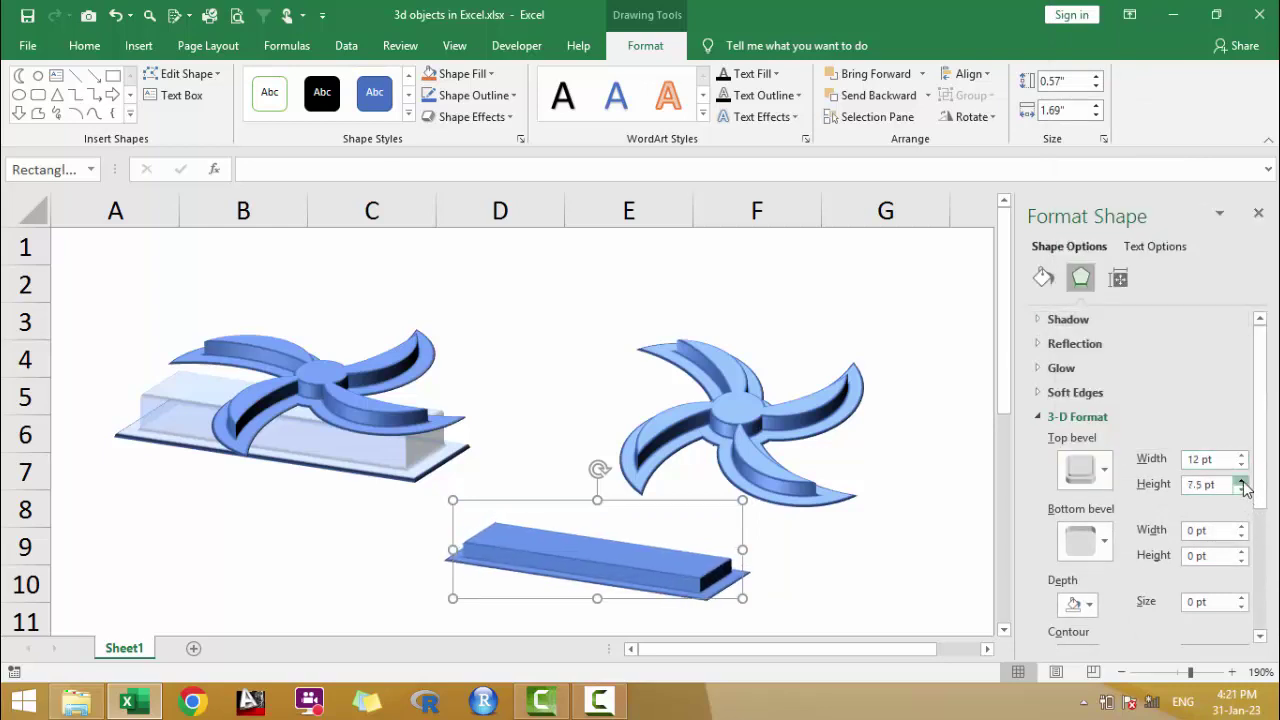
{"action": "left_click", "coordinate": [1242, 481]}
{"action": "left_click", "coordinate": [1242, 481]}
{"action": "left_click", "coordinate": [1242, 481]}
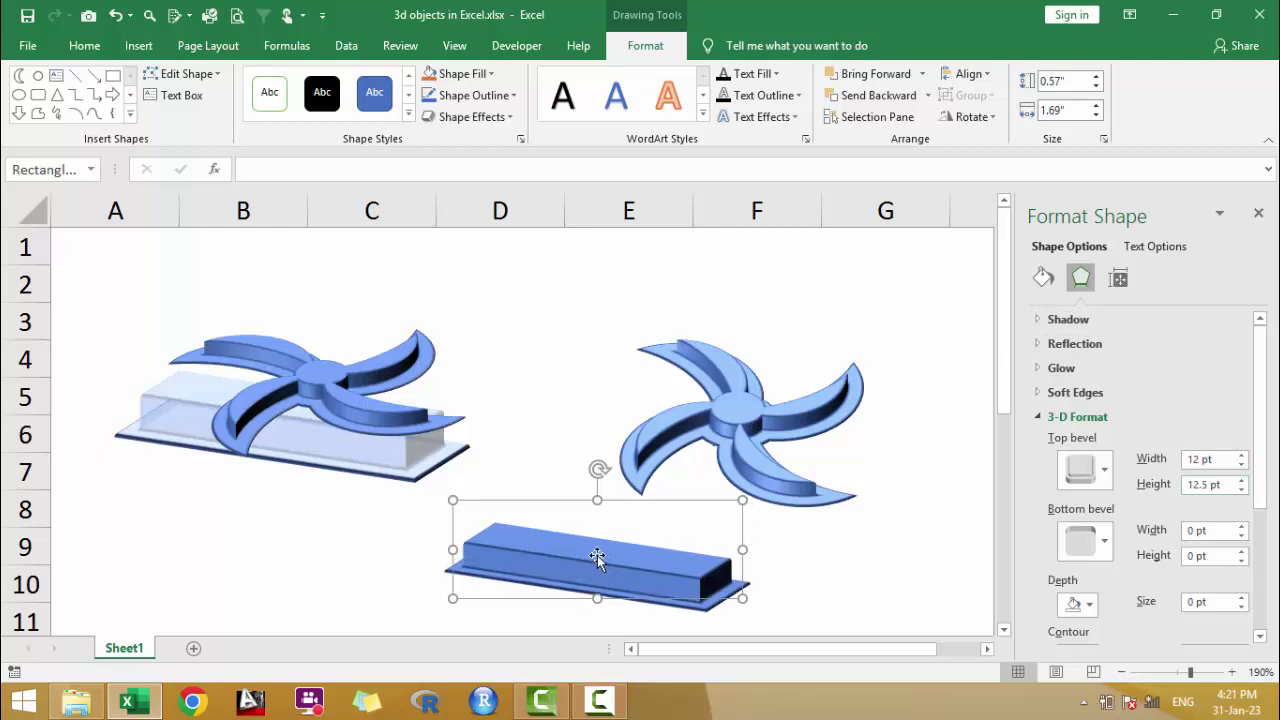
{"action": "left_click_drag", "start_coordinate": [600, 560], "coordinate": [675, 473]}
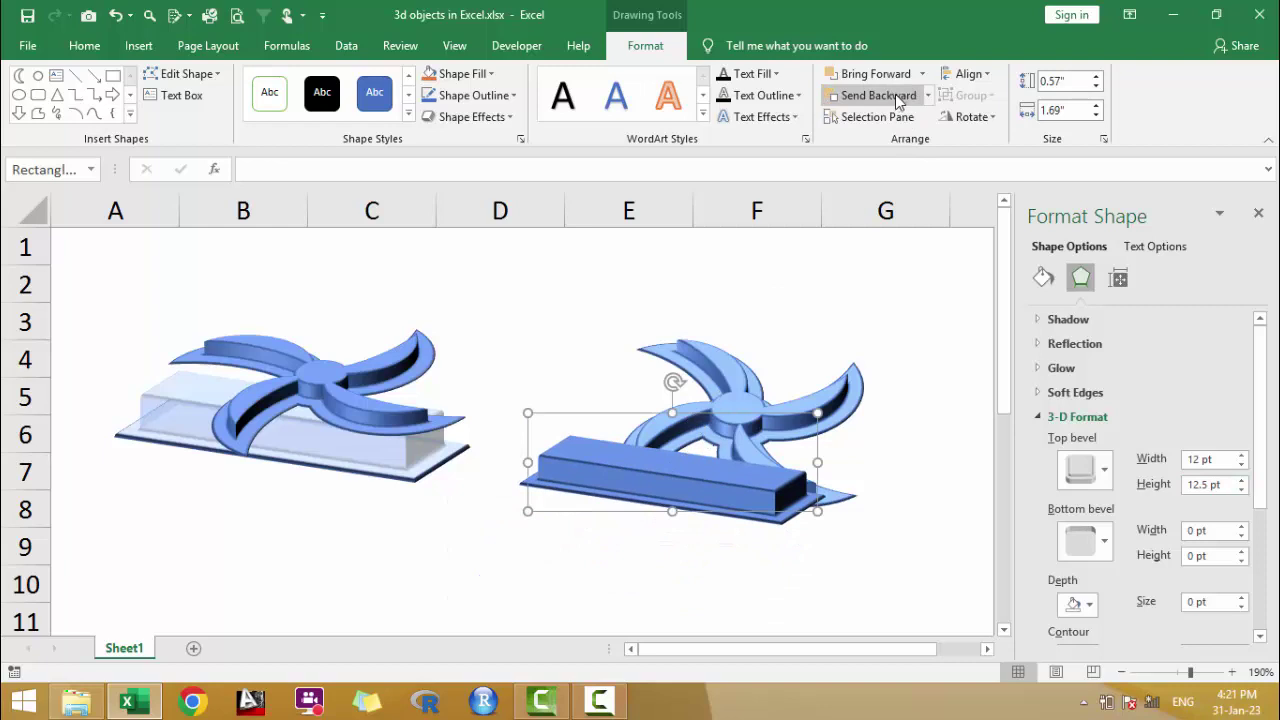
Step: Send the bevelled rectangle to the back and nudge the fan onto it
{"action": "left_click", "coordinate": [928, 95]}
{"action": "left_click", "coordinate": [910, 143]}
{"action": "left_click", "coordinate": [749, 406]}
{"action": "left_click_drag", "start_coordinate": [744, 400], "coordinate": [700, 415]}
Step: Check the base's fill and line settings, close the Format Shape pane, and deselect
{"action": "left_click", "coordinate": [533, 472]}
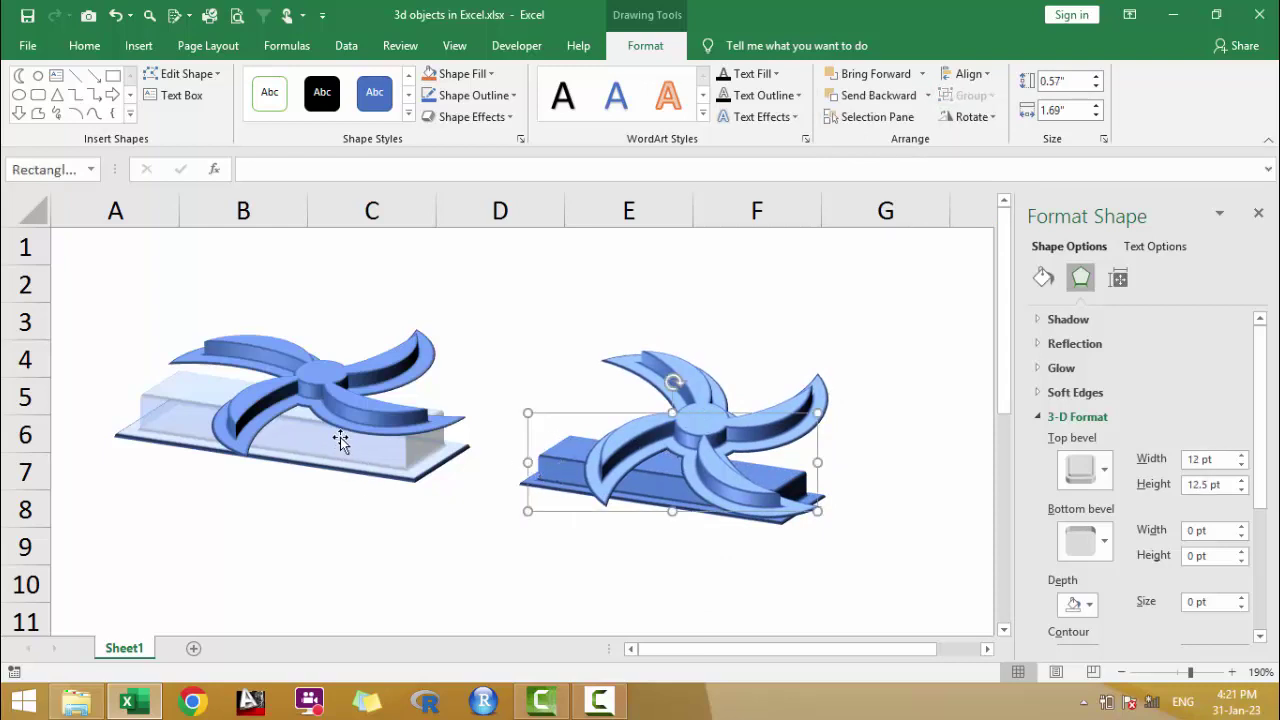
{"action": "left_click", "coordinate": [1043, 279]}
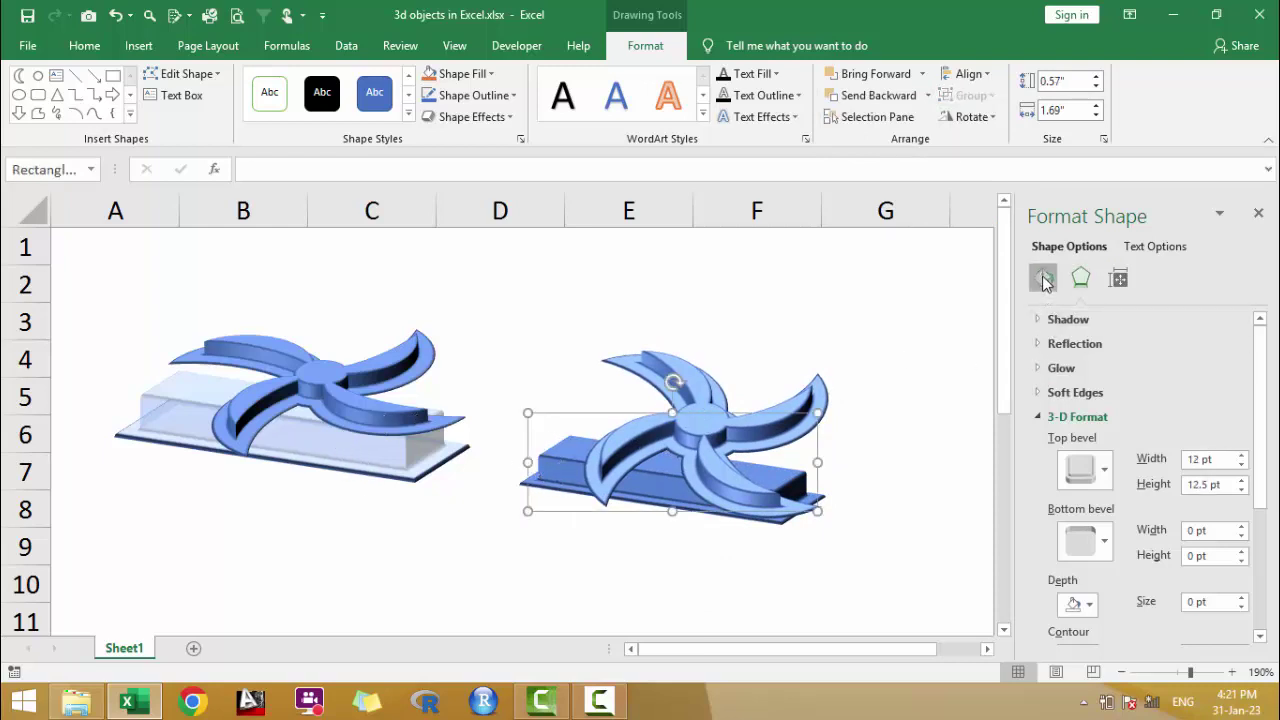
{"action": "left_click", "coordinate": [1259, 218]}
{"action": "left_click", "coordinate": [611, 622]}
Step: Set the base rectangle's fill transparency to about 50% so it looks translucent like the reference
{"action": "left_click", "coordinate": [573, 443]}
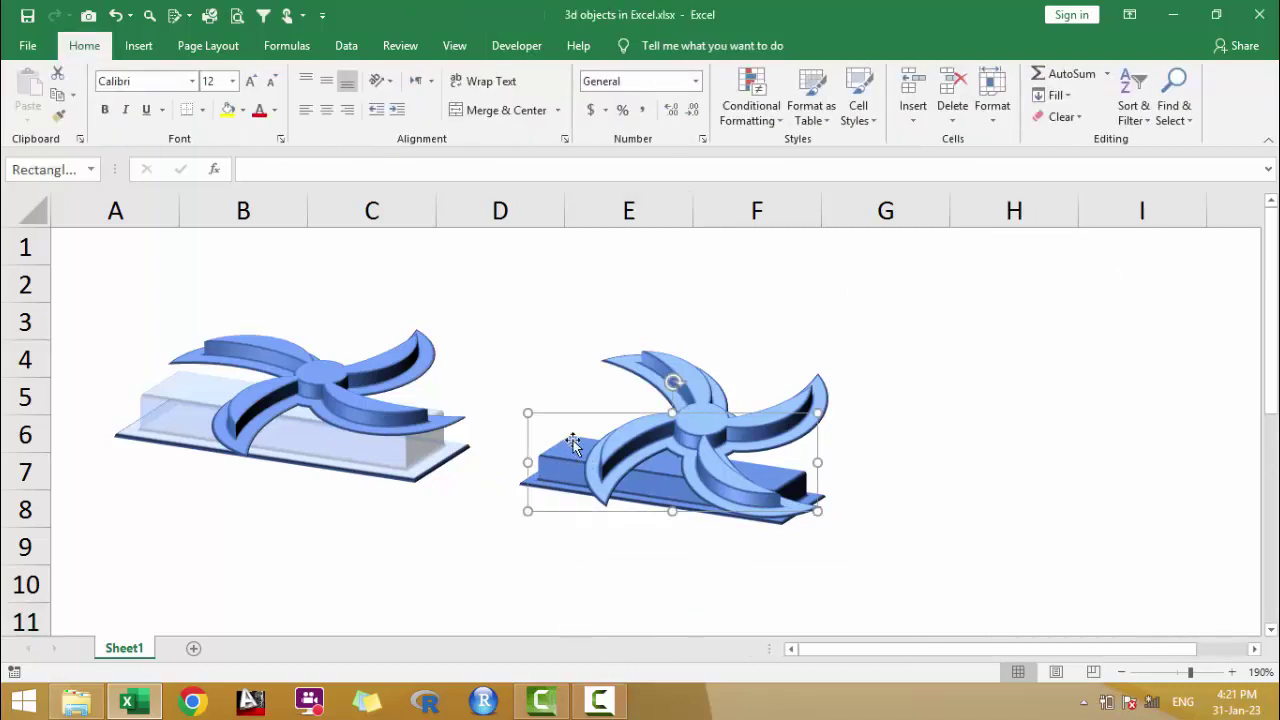
{"action": "left_click", "coordinate": [644, 46]}
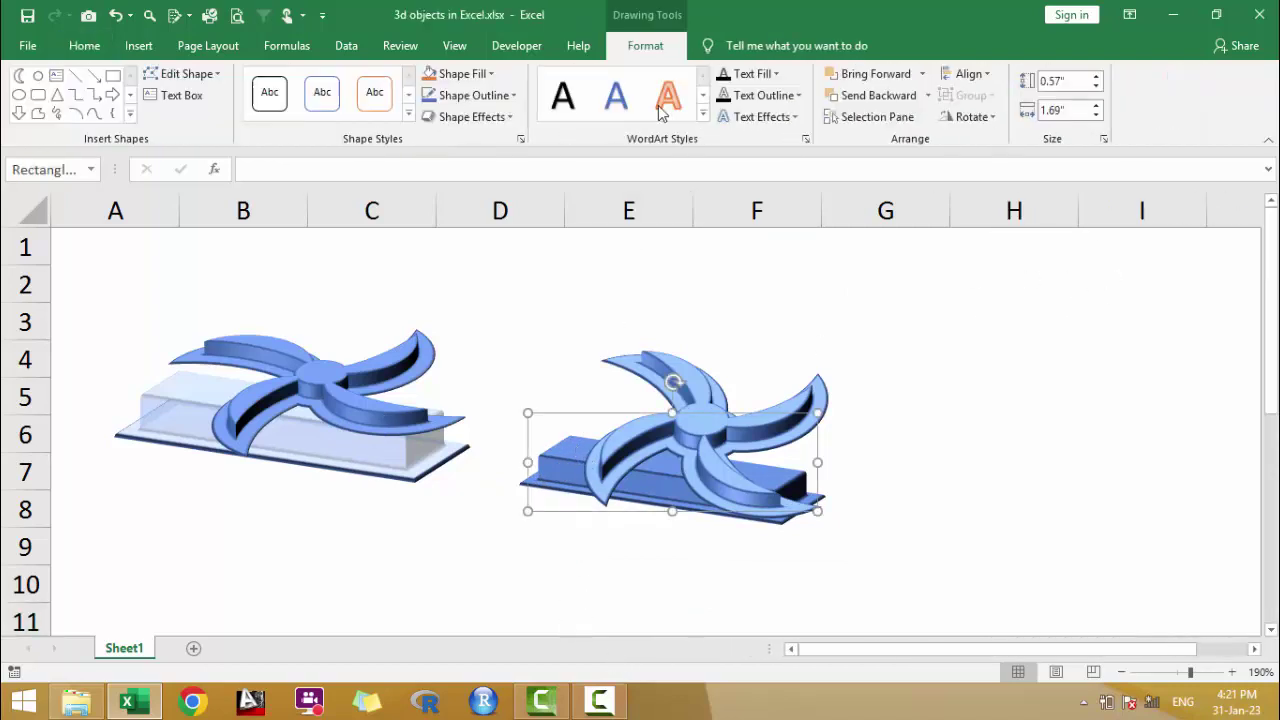
{"action": "left_click", "coordinate": [521, 140]}
{"action": "left_click", "coordinate": [1055, 320]}
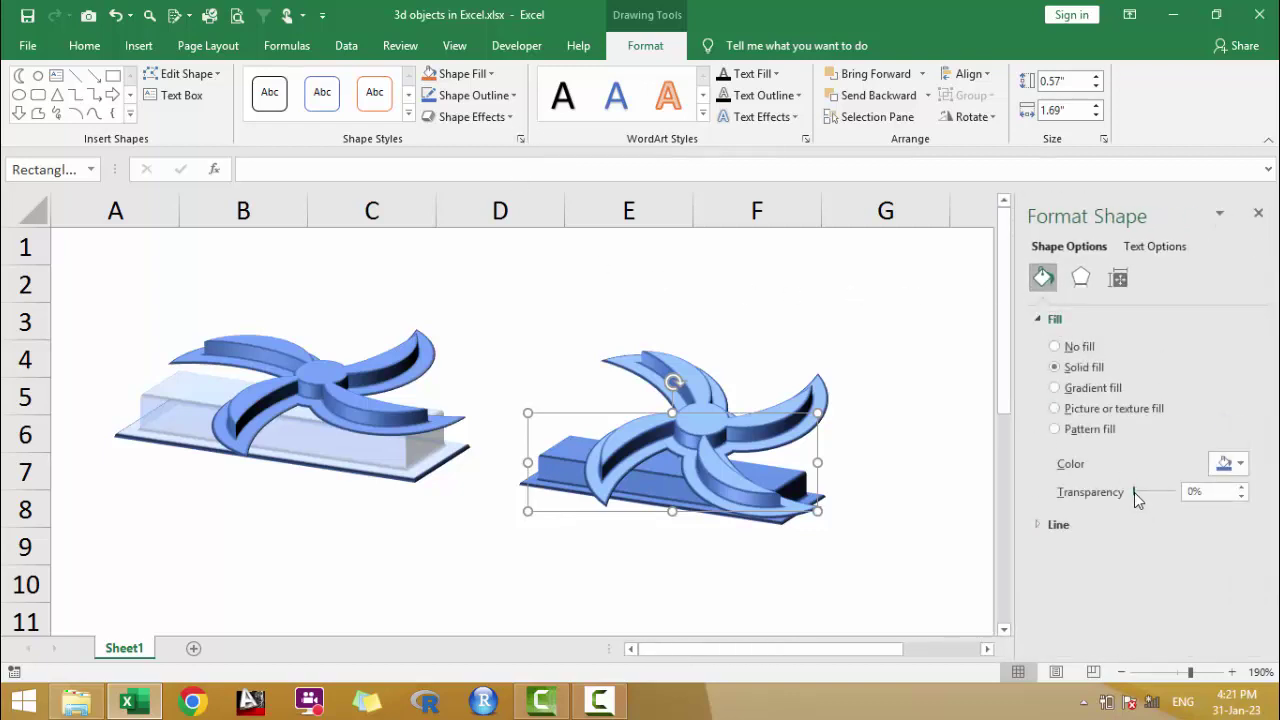
{"action": "left_click_drag", "start_coordinate": [1135, 492], "coordinate": [1155, 496]}
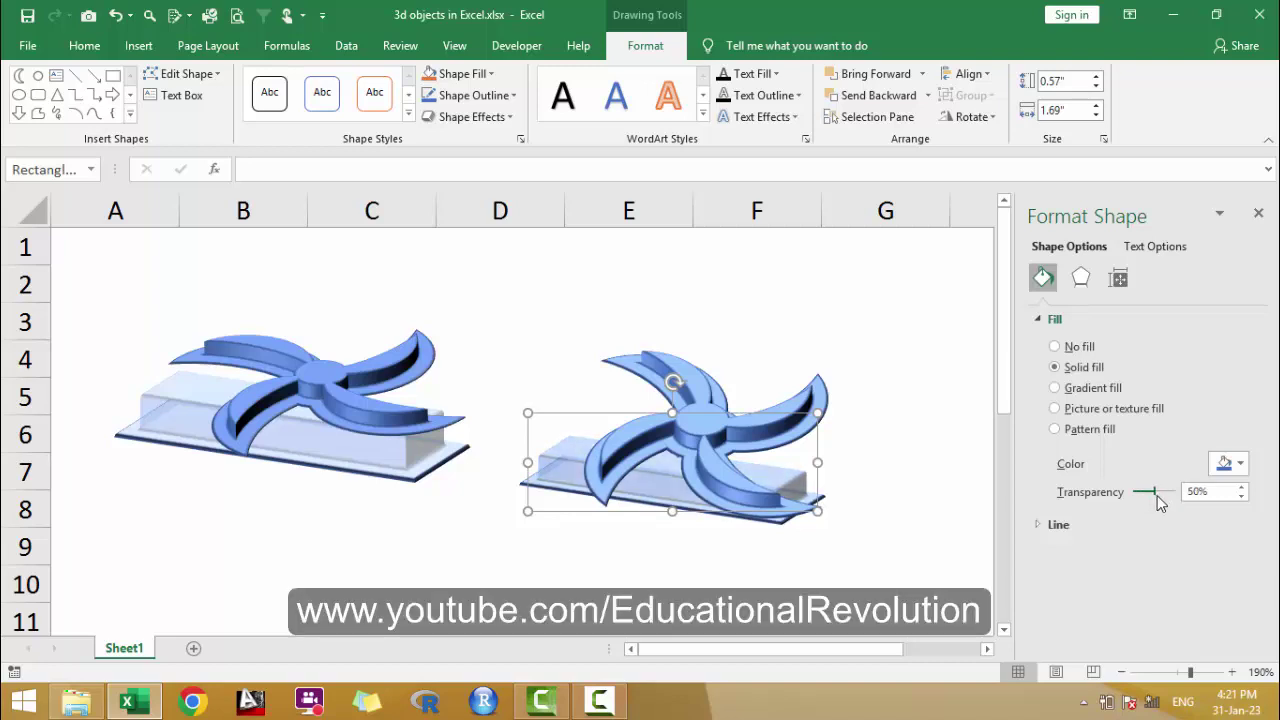
{"action": "left_click", "coordinate": [737, 572]}
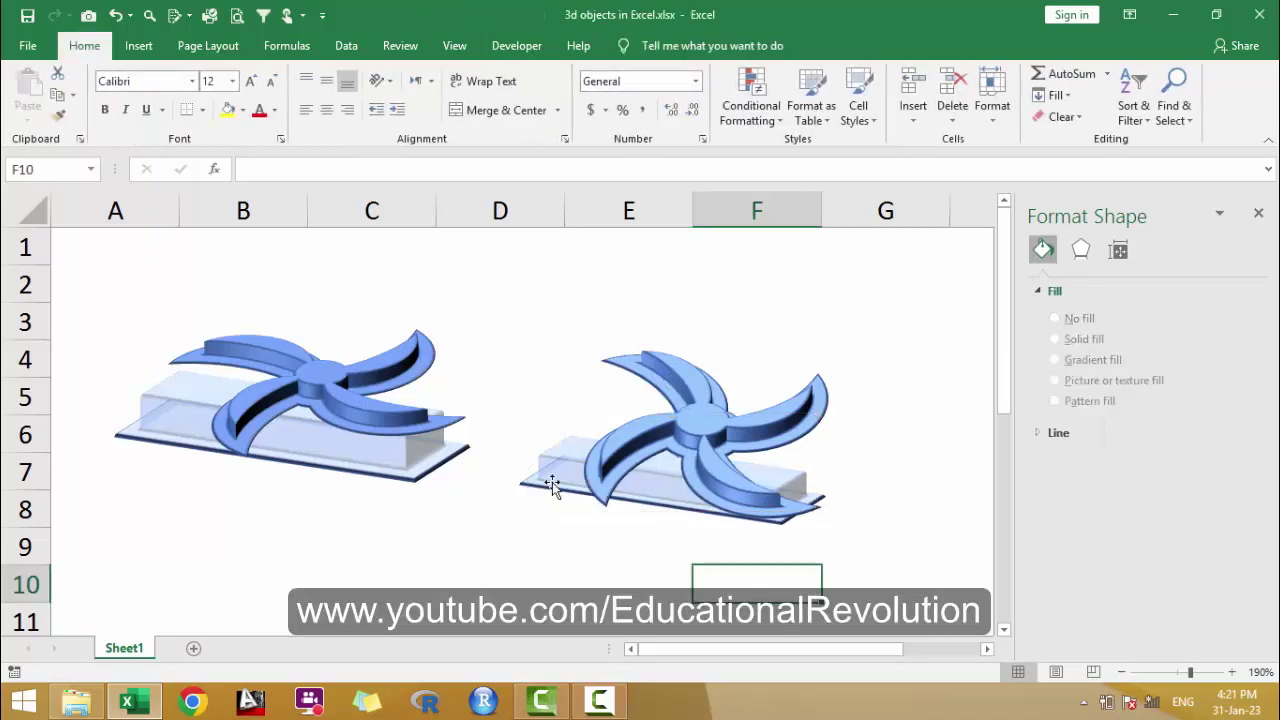